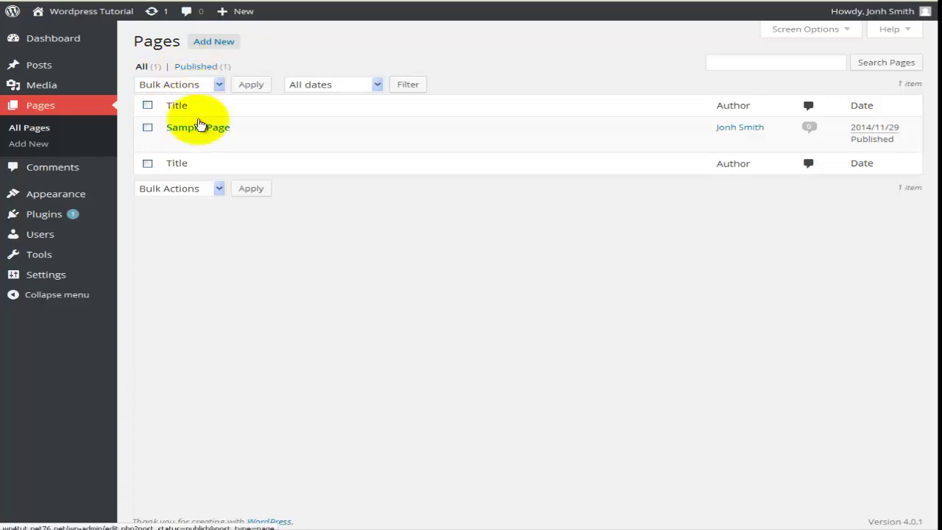
Choose Move to Trash as the bulk action for the pages list and toggle the selection of Sample Page
mouse_move(204, 137)
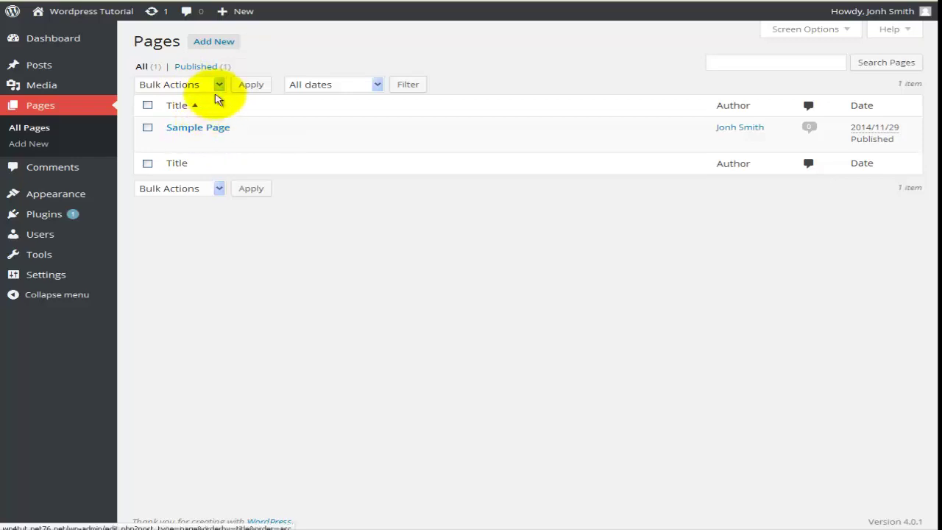
left_click(220, 84)
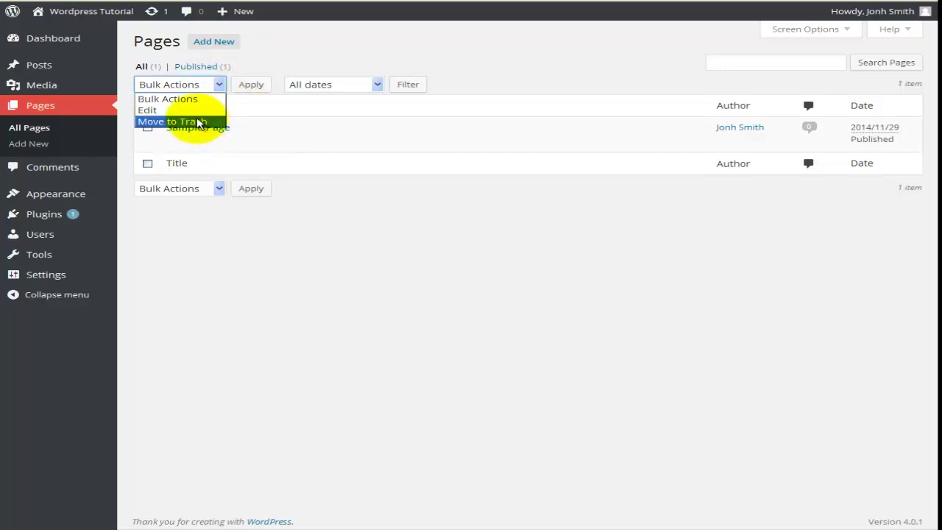
left_click(198, 122)
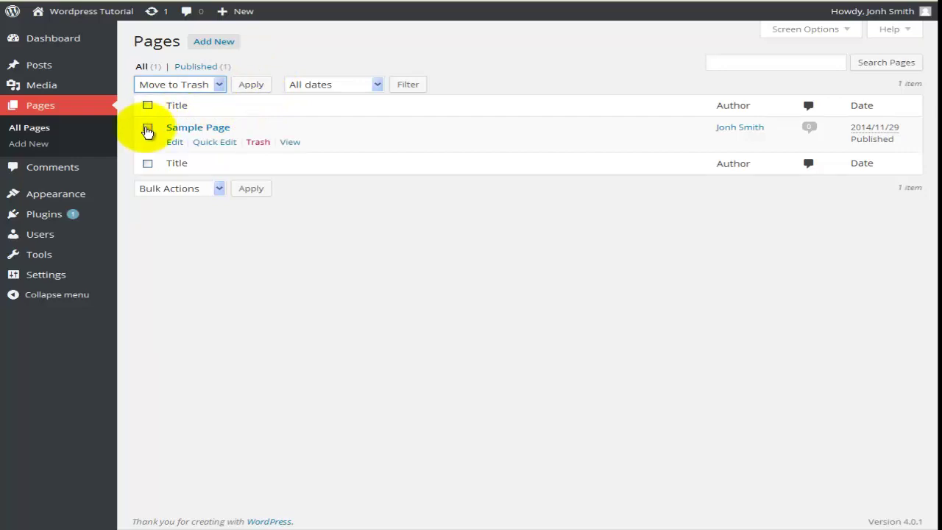
left_click(147, 129)
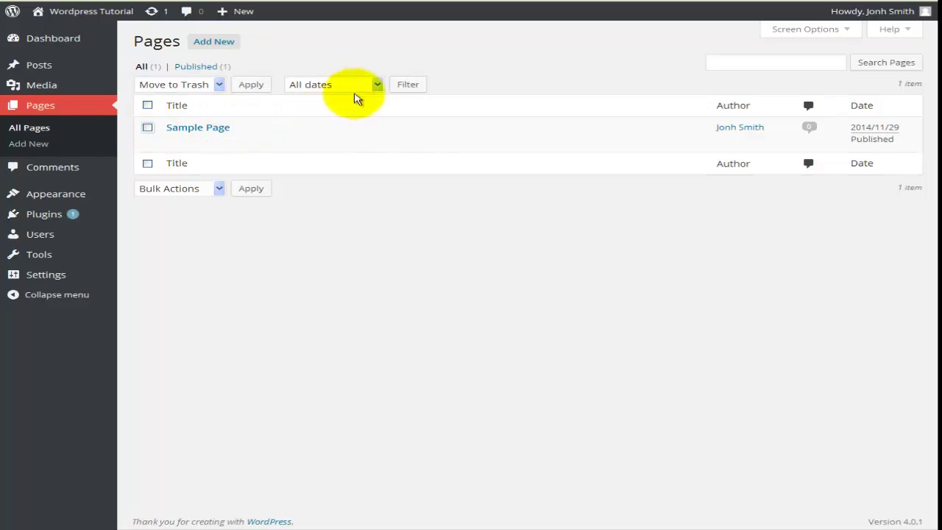
Choose December 2014 as the date filter for the pages list and recheck the available months
left_click(378, 86)
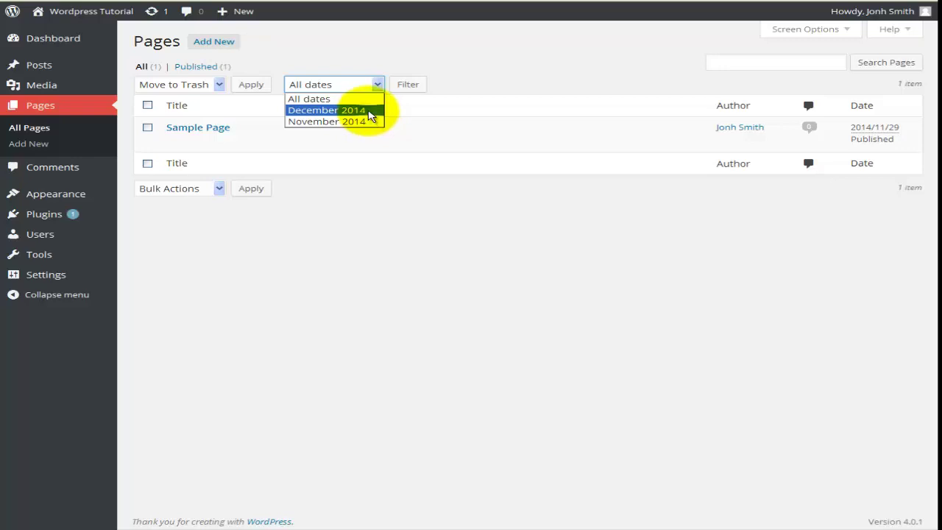
left_click(370, 116)
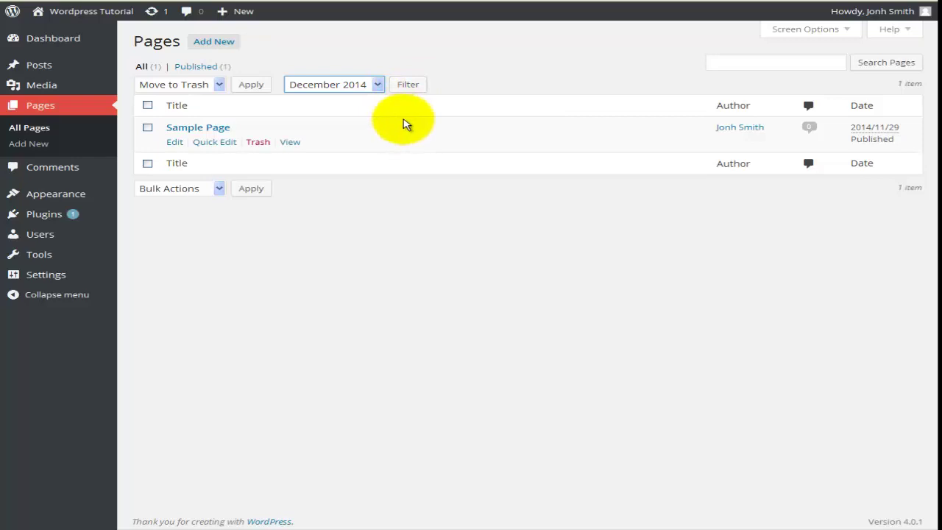
left_click(376, 85)
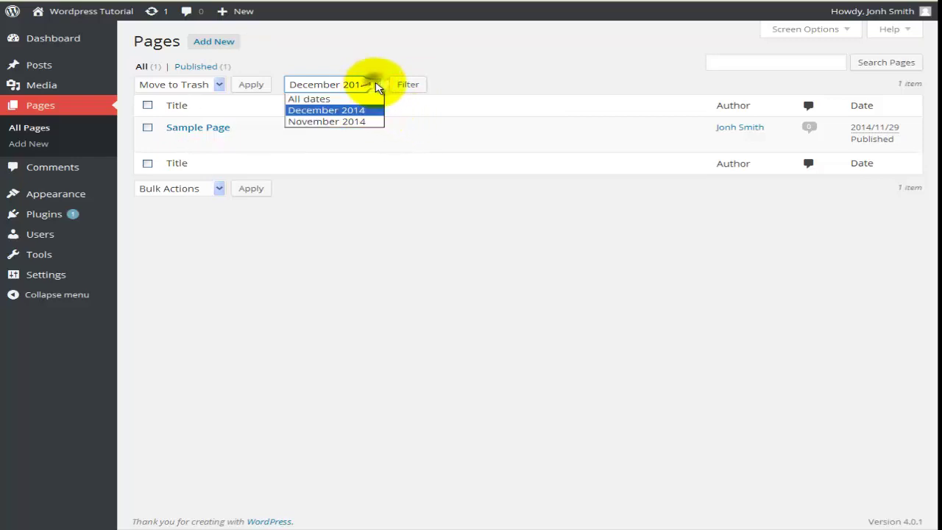
left_click(377, 86)
left_click(499, 89)
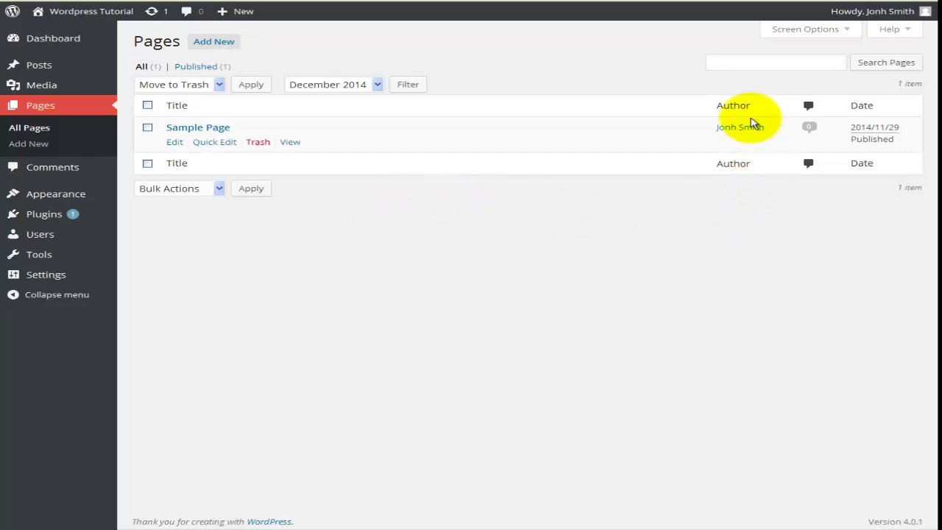
mouse_move(229, 132)
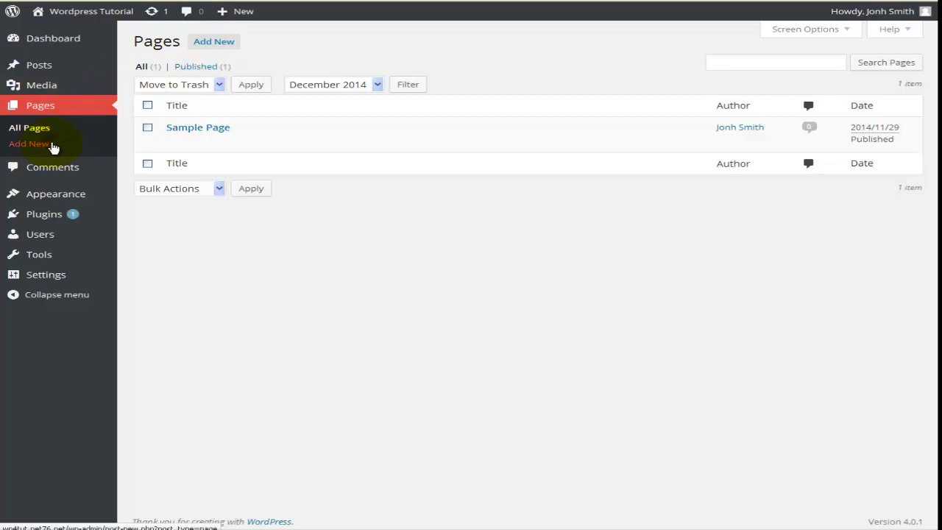
Create a new page and enter the title "Welcome Page"
left_click(53, 148)
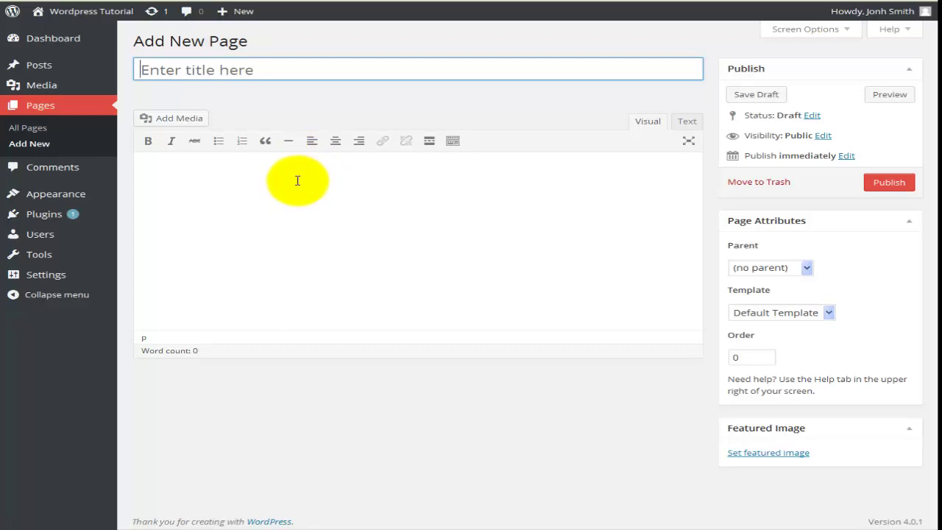
left_click(314, 74)
type("Welcome P")
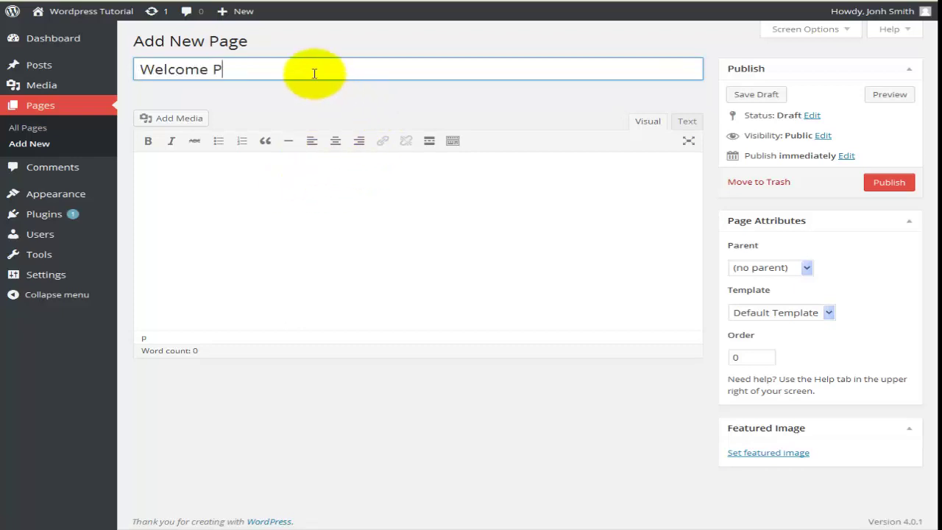
type("age")
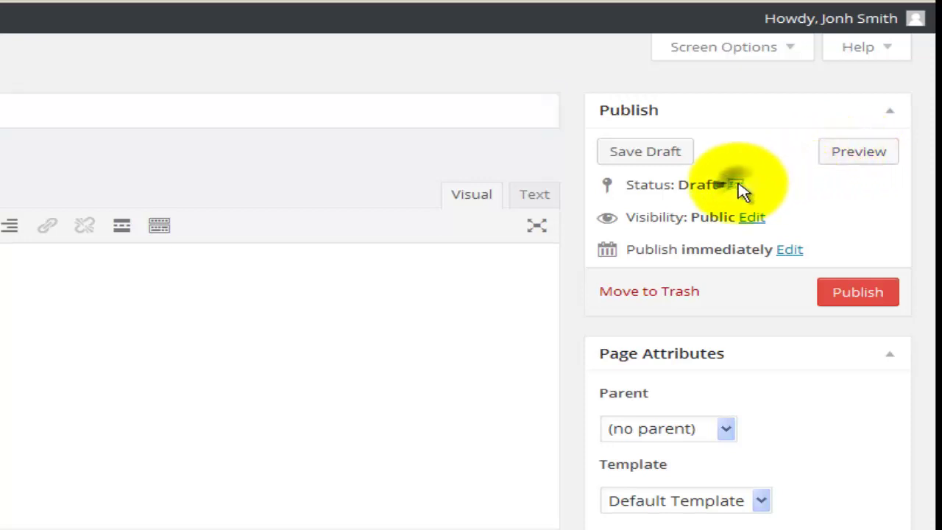
Open the page's status setting and review its options, keeping Draft selected
left_click(736, 186)
left_click(729, 211)
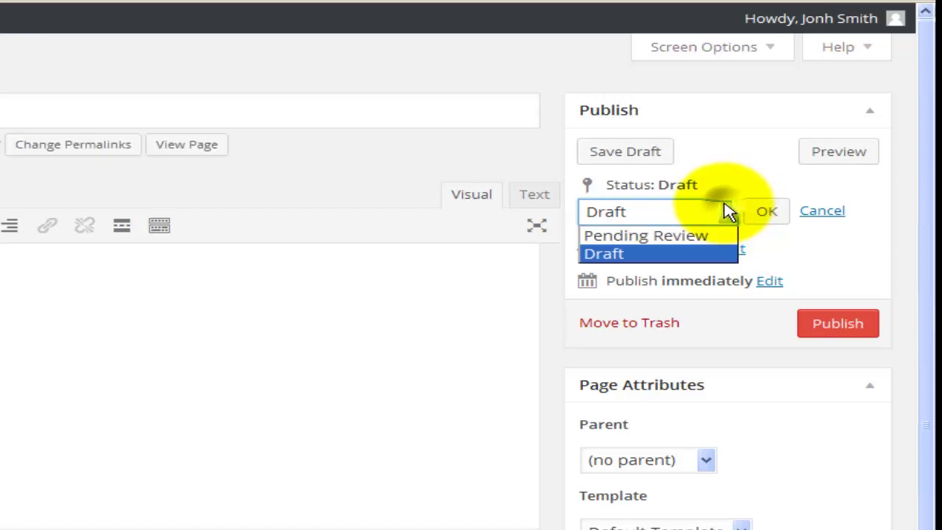
left_click(749, 166)
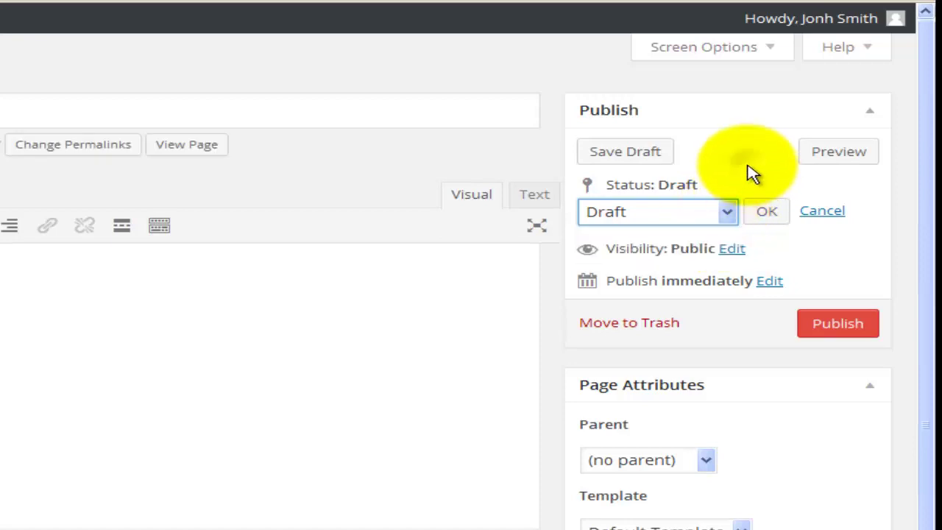
Try the Password protected and Private visibility options for the page and switch back to Public
left_click(736, 250)
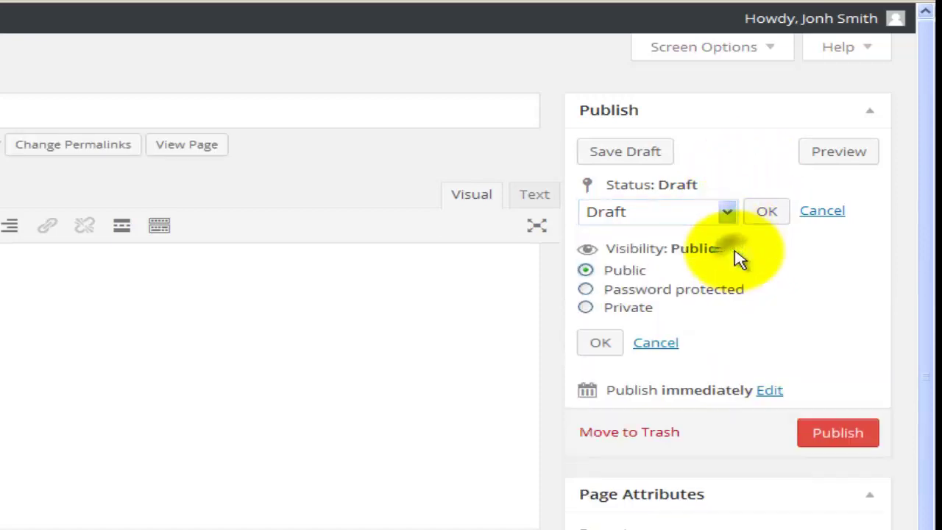
left_click(653, 294)
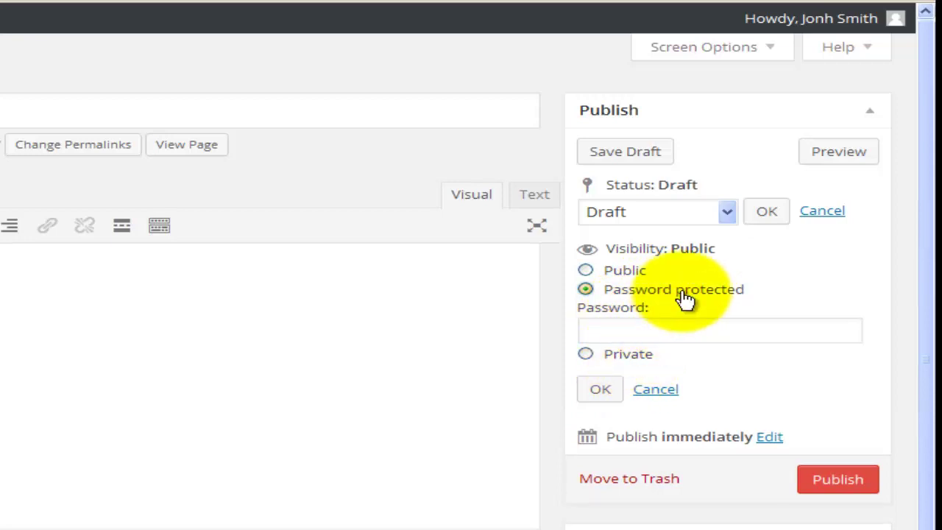
left_click(617, 331)
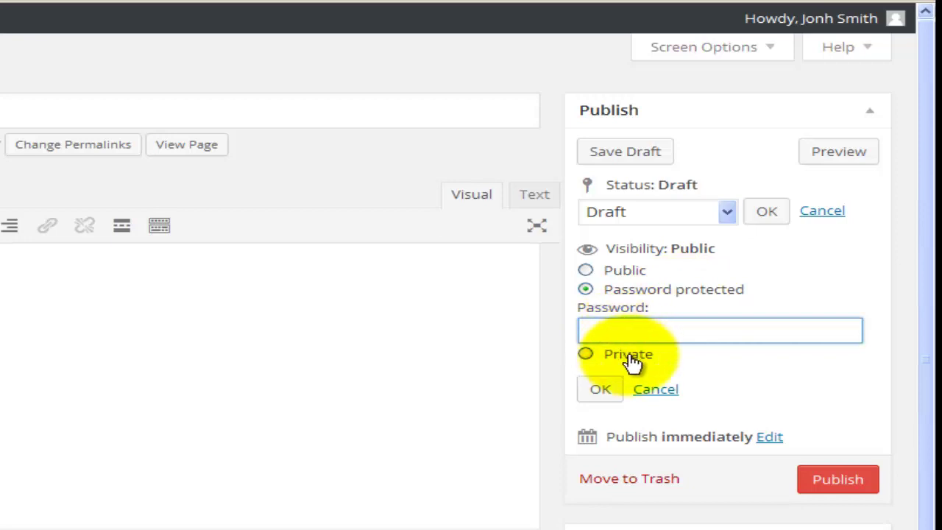
left_click(618, 358)
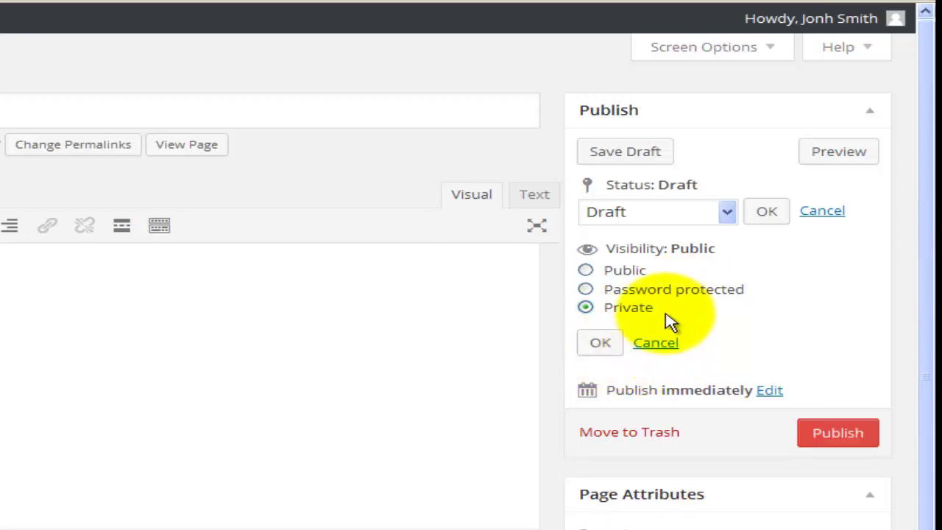
left_click(624, 274)
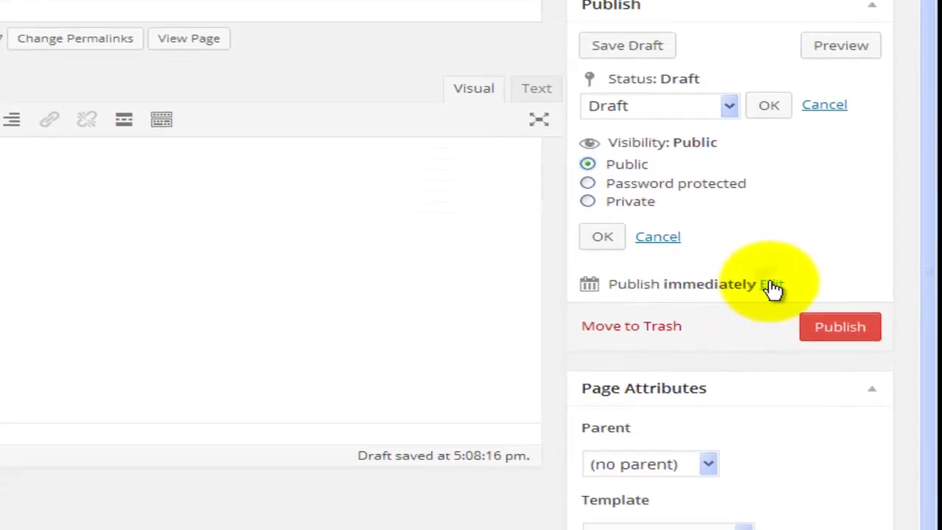
Open the page's publish date settings and review the month choices, keeping 12-Dec
left_click(769, 392)
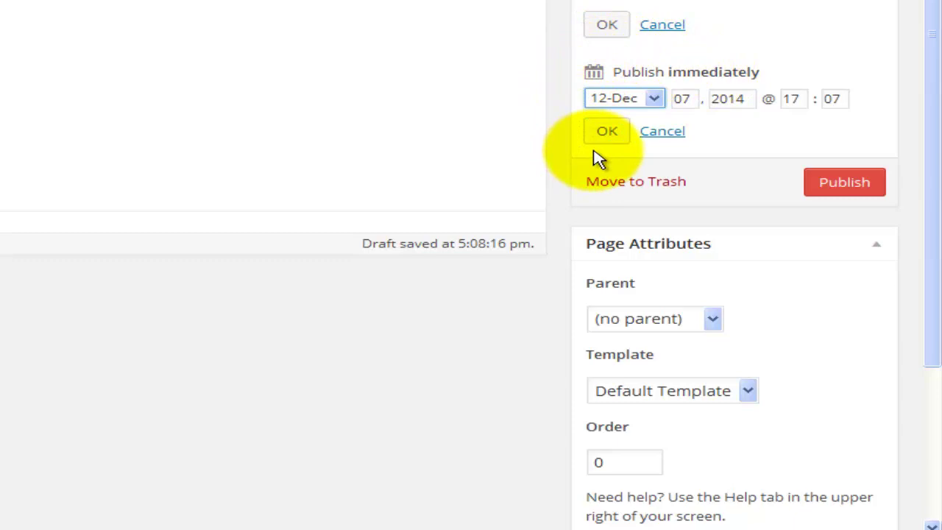
left_click(654, 101)
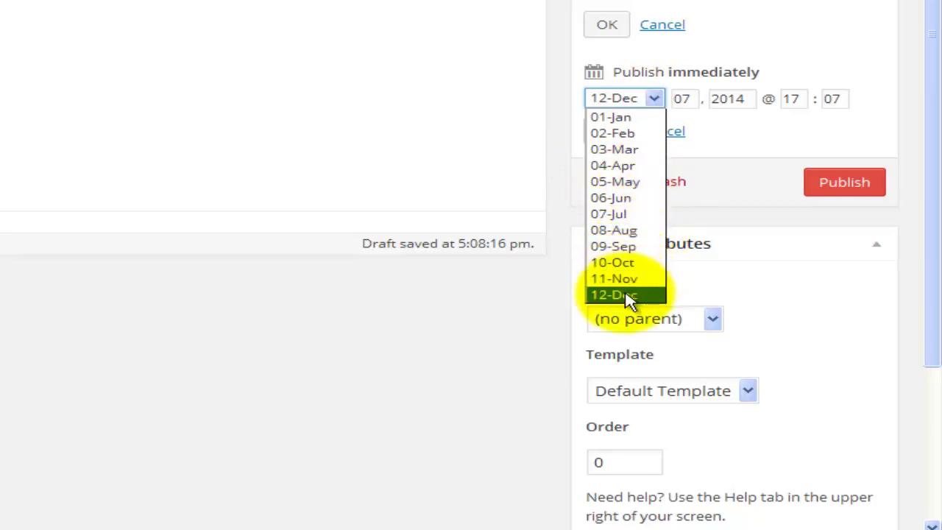
left_click(731, 162)
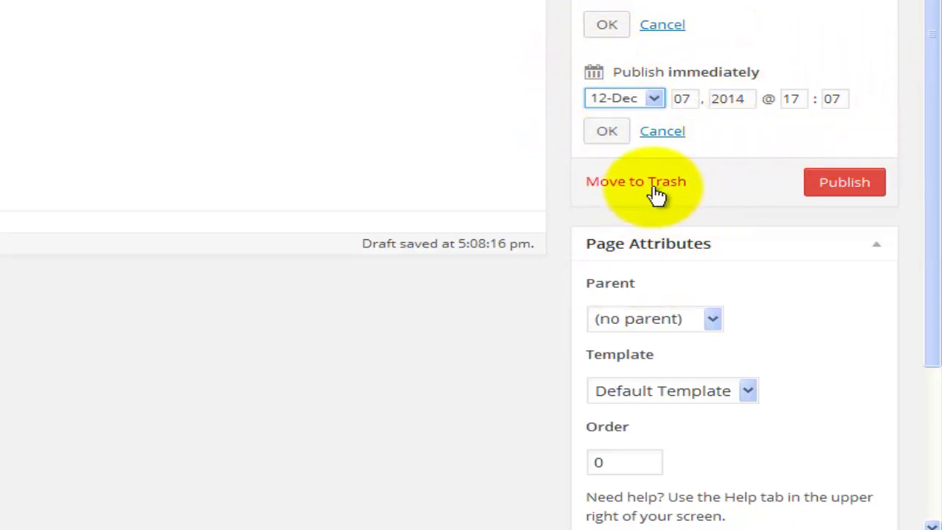
Review the parent choices in the page attributes and keep (no parent) selected
scroll(617, 197, "down", 3)
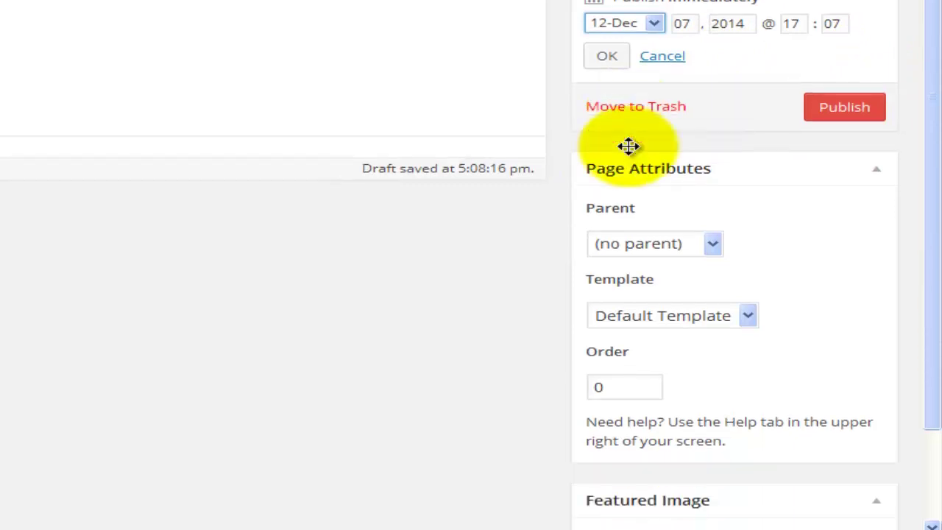
scroll(542, 204, "down", 2)
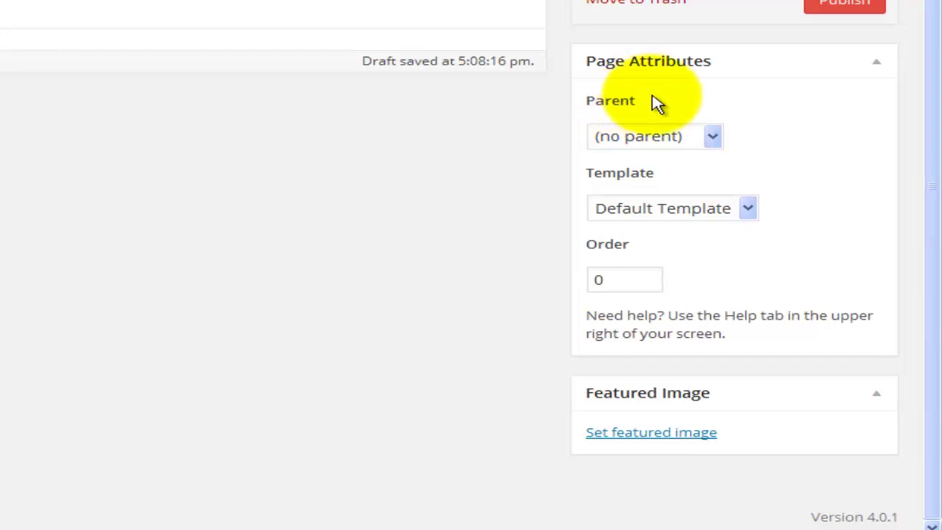
left_click(713, 137)
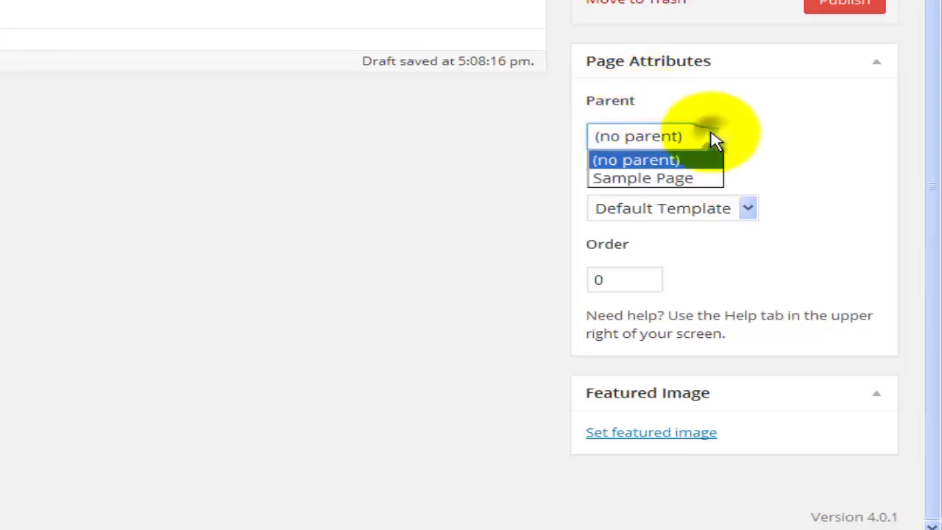
left_click(682, 166)
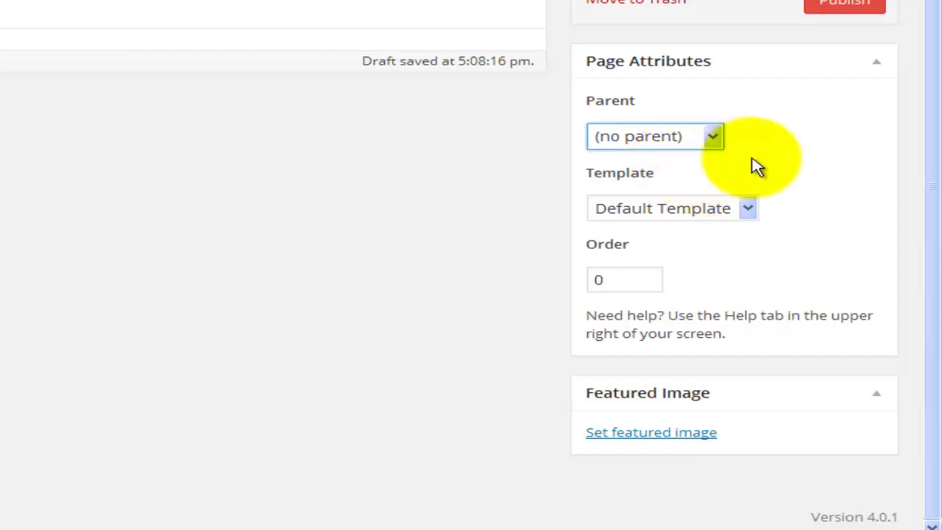
Set the page template to Full Width Page
left_click(750, 210)
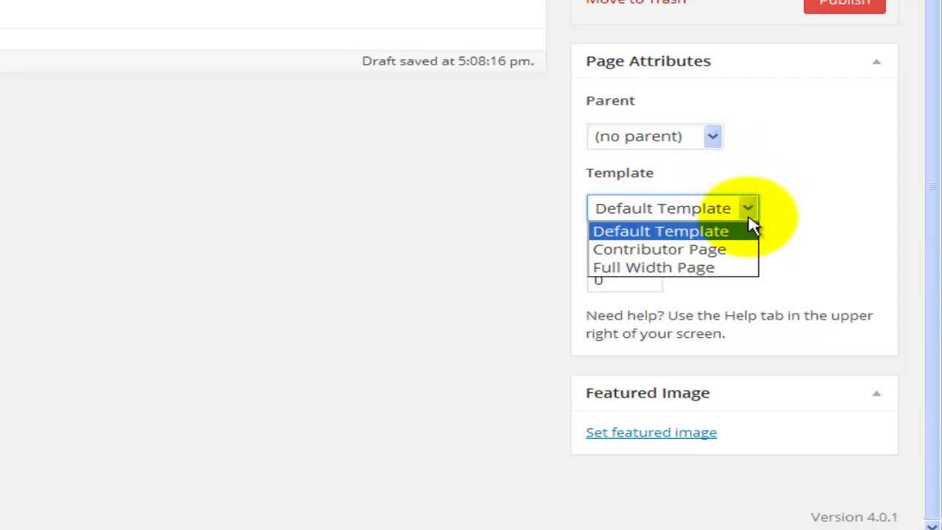
left_click(749, 215)
left_click(751, 216)
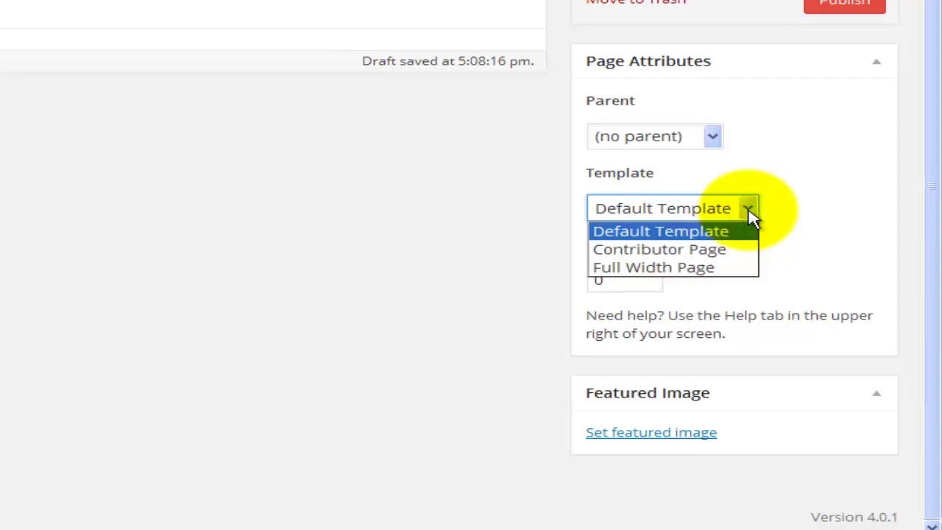
left_click(738, 270)
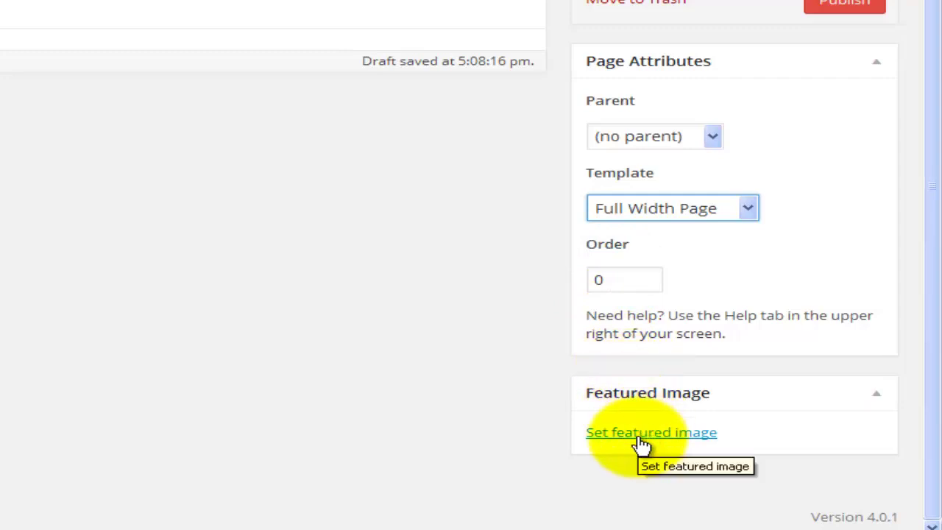
Set the WordPress logo image Wordpress.png from the media library as the page's featured image
left_click(642, 442)
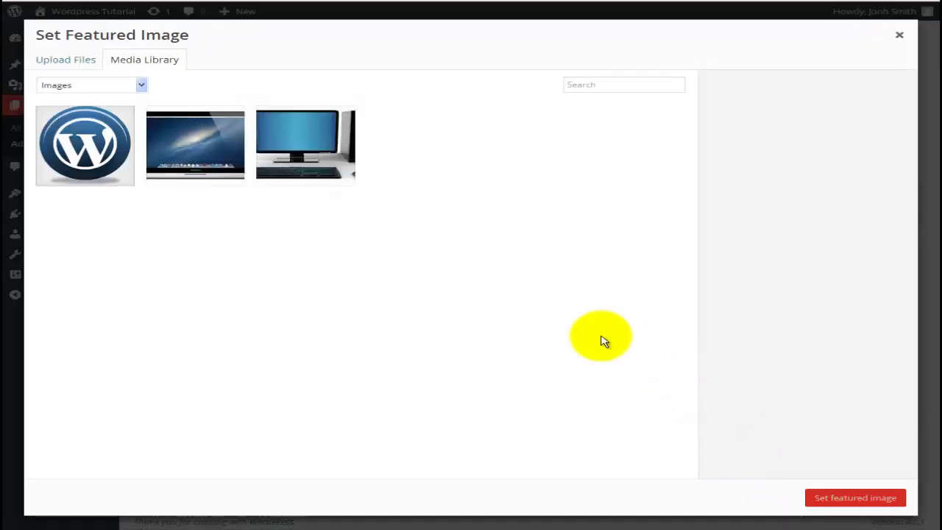
left_click(69, 127)
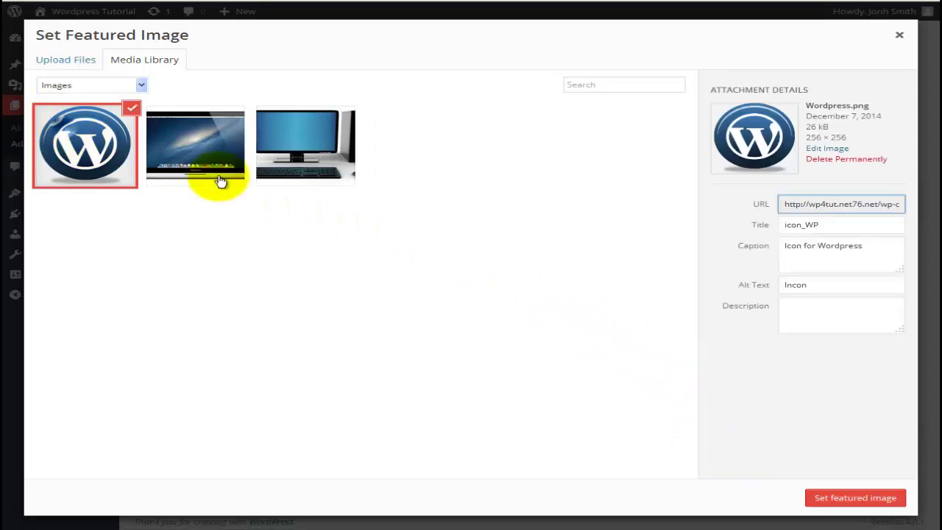
left_click(823, 498)
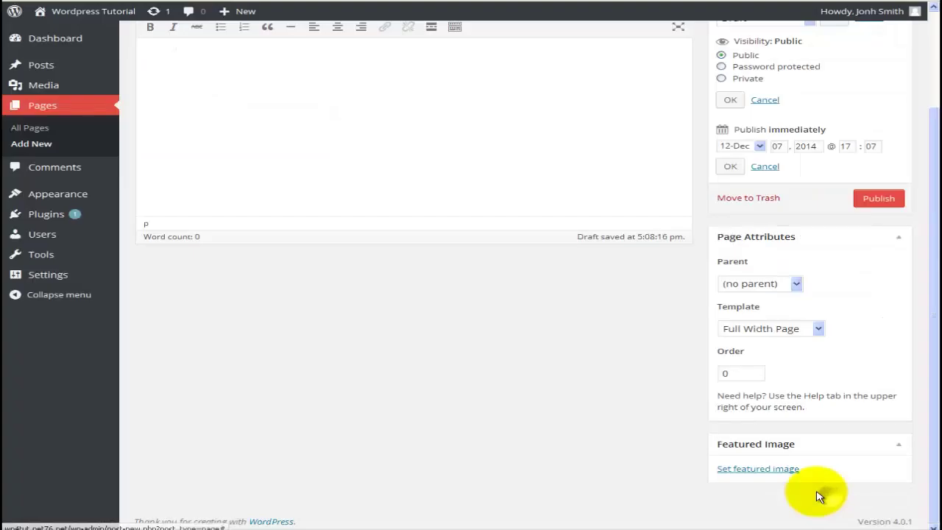
scroll(593, 440, "down", 2)
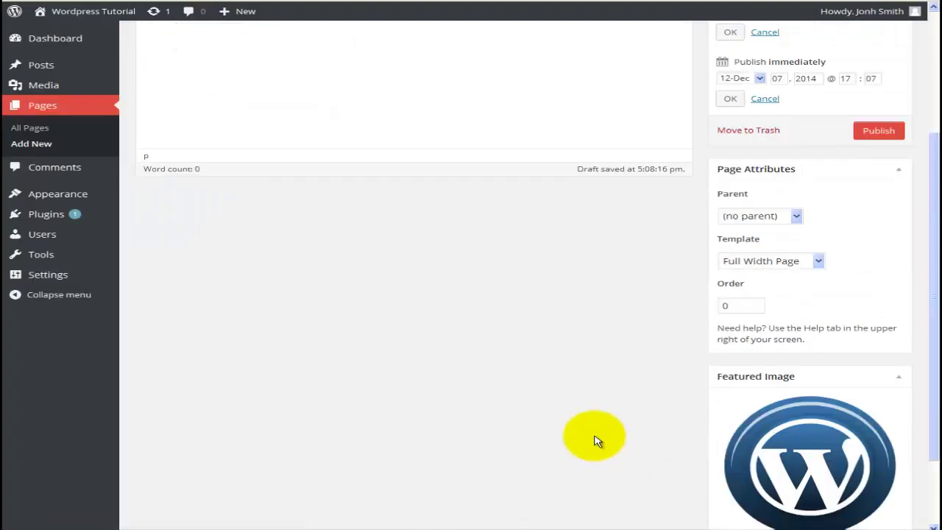
Place the cursor in the empty content area of the Welcome Page
scroll(594, 440, "up", 5)
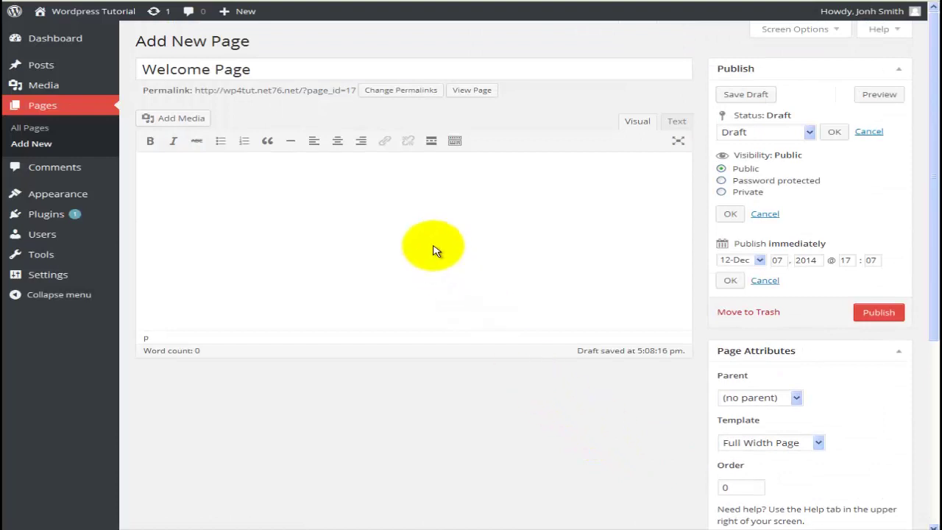
left_click(434, 250)
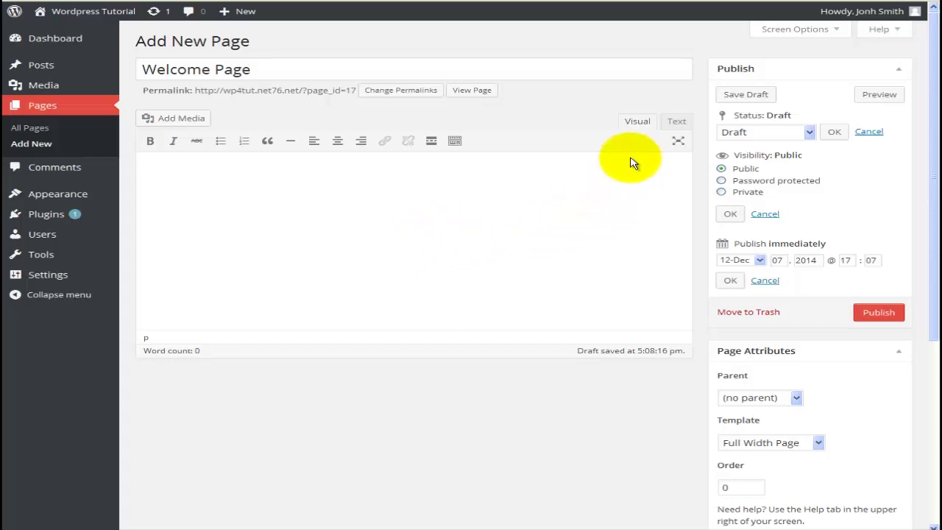
Write "Welcome to Wordpress 4 video tutorials. Here you will find videos on Wordpress4 which have been designed to help you build your webpage easier with Wordpress 4."
left_click(674, 122)
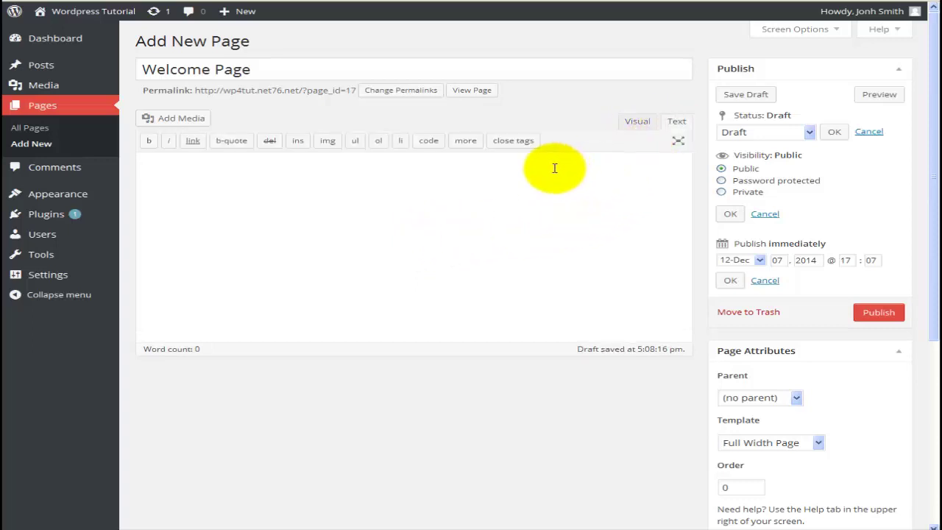
left_click(637, 125)
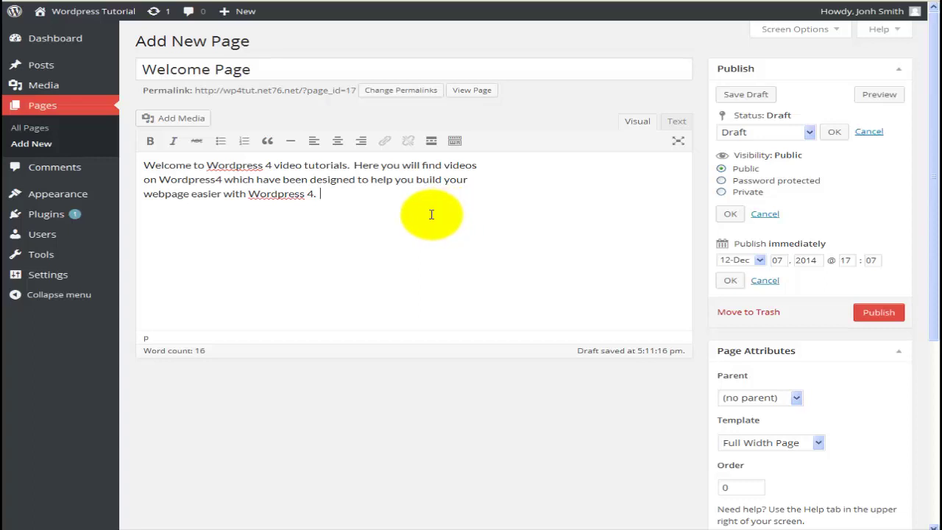
left_click(284, 195)
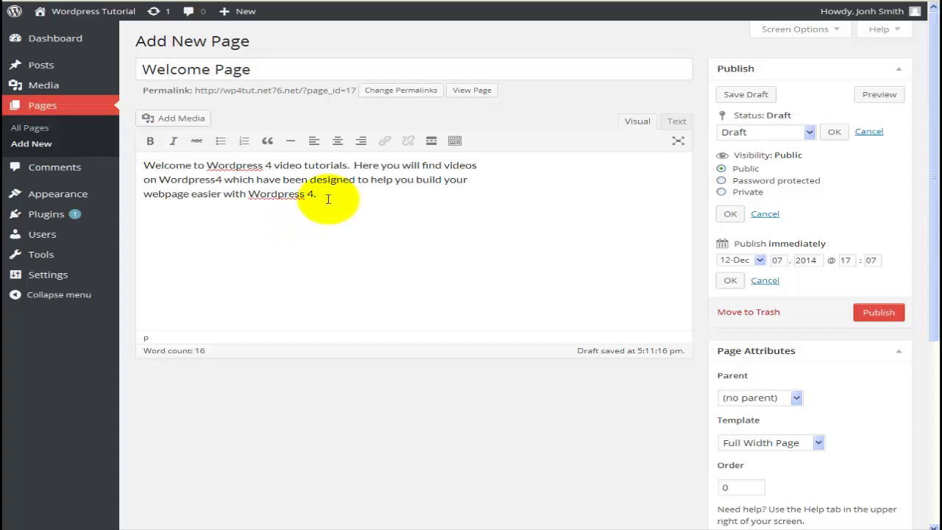
type("fesa fdsaf fdasfa")
key("BackSpace")
key("BackSpace")
key("BackSpace")
key("BackSpace")
key("BackSpace")
key("BackSpace")
key("BackSpace")
key("BackSpace")
key("BackSpace")
key("BackSpace")
key("BackSpace")
key("BackSpace")
key("BackSpace")
key("BackSpace")
key("BackSpace")
key("BackSpace")
key("BackSpace")
key("BackSpace")
Insert the laptop image computer2.jpg from the media library at full size on a new line below the welcome paragraph
key("Return")
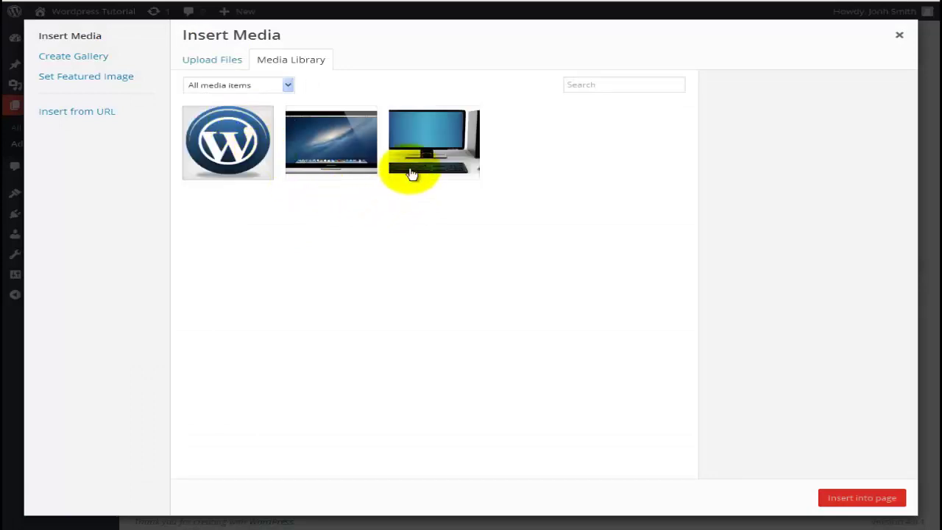
left_click(338, 156)
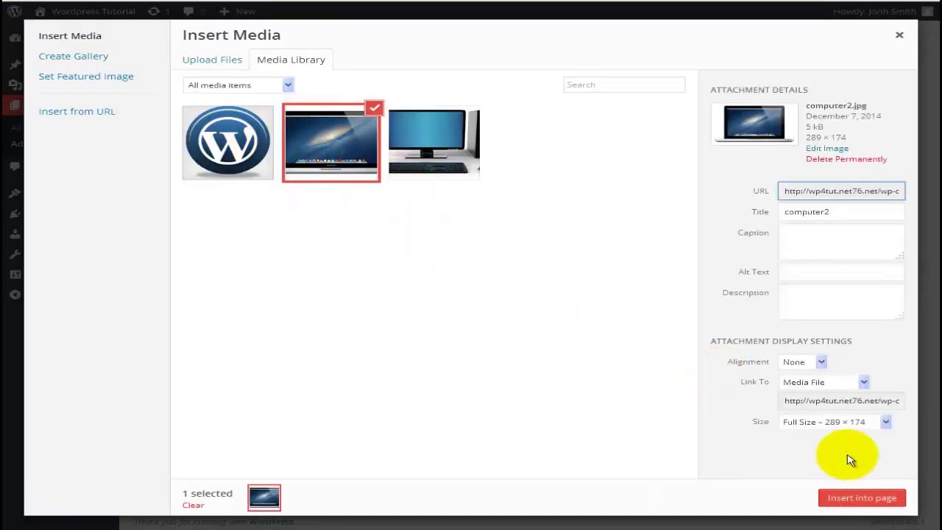
left_click(847, 495)
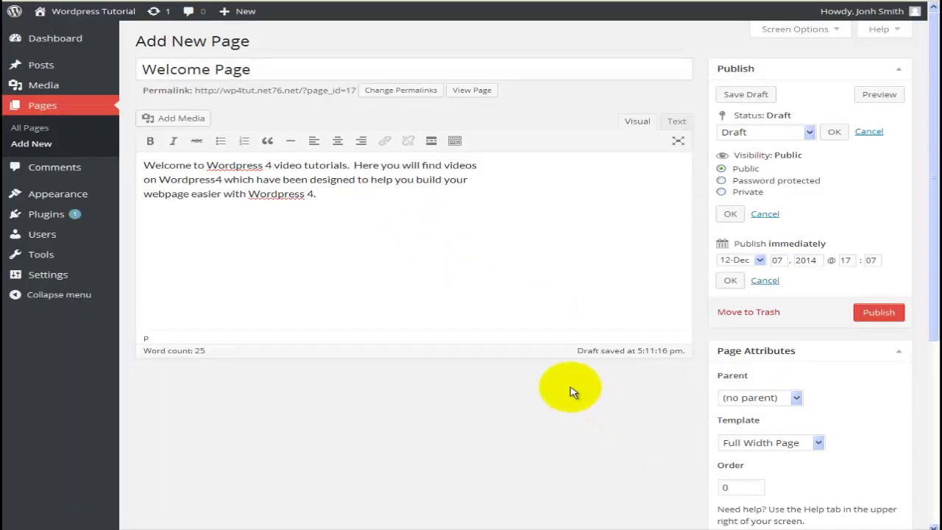
Show the editor's second row of formatting tools and review the paragraph and heading formats, keeping Paragraph
left_click(454, 140)
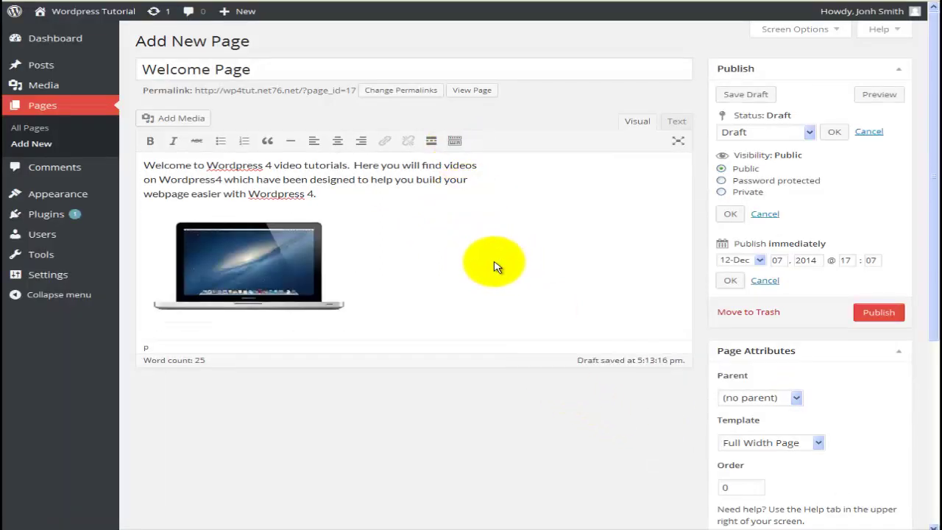
left_click(454, 140)
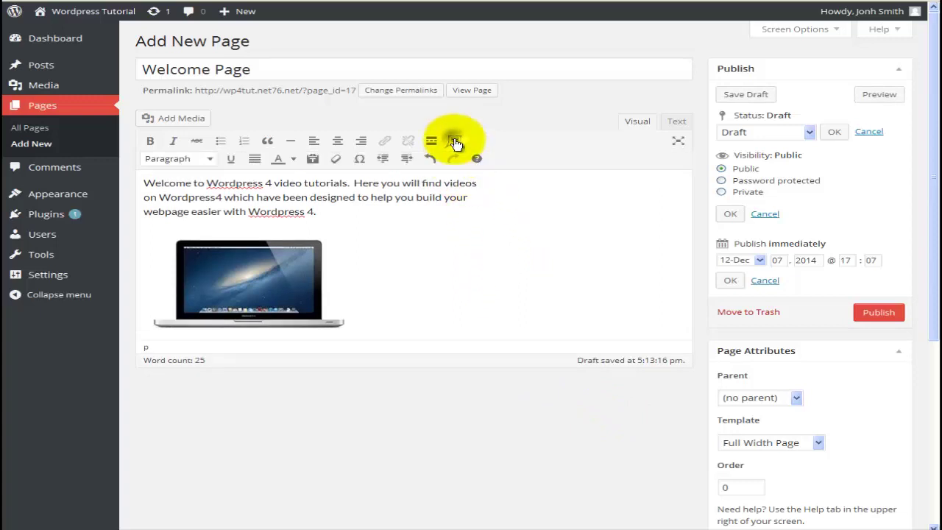
left_click(212, 160)
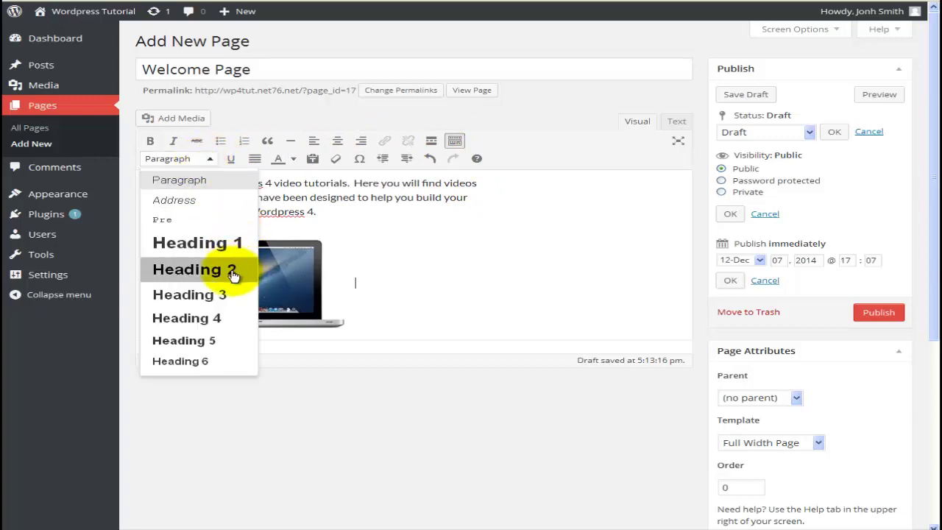
left_click(377, 277)
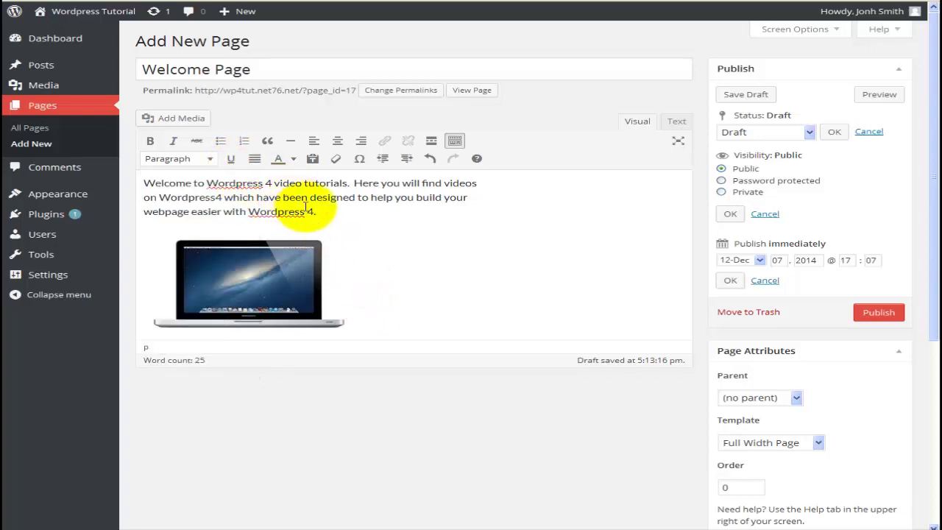
Underline "Wordpress 4." at the end of the paragraph and the word "Wordpress" in its first line
left_click_drag(318, 212, 249, 212)
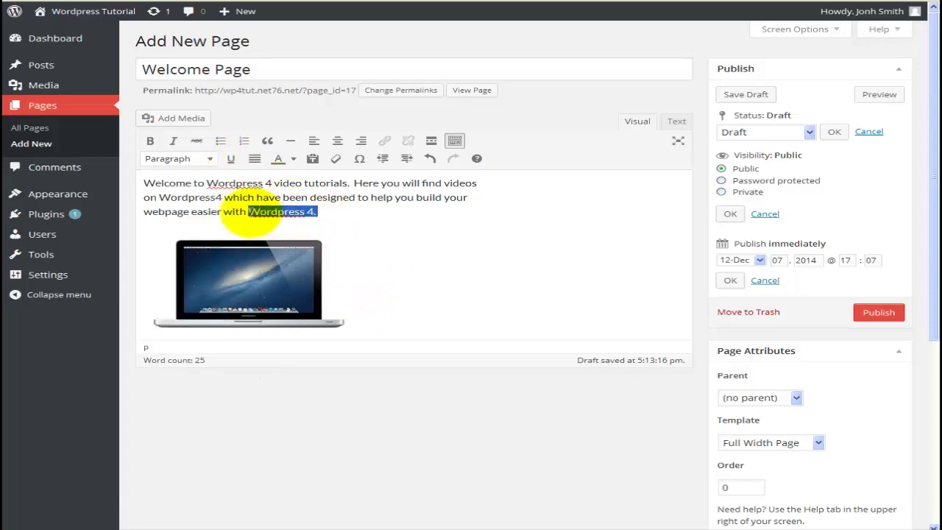
left_click(231, 158)
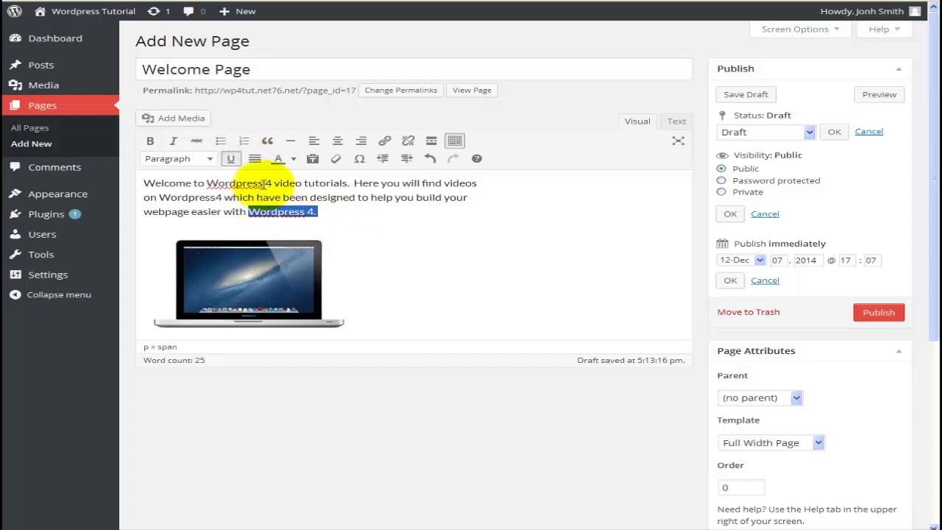
double_click(240, 183)
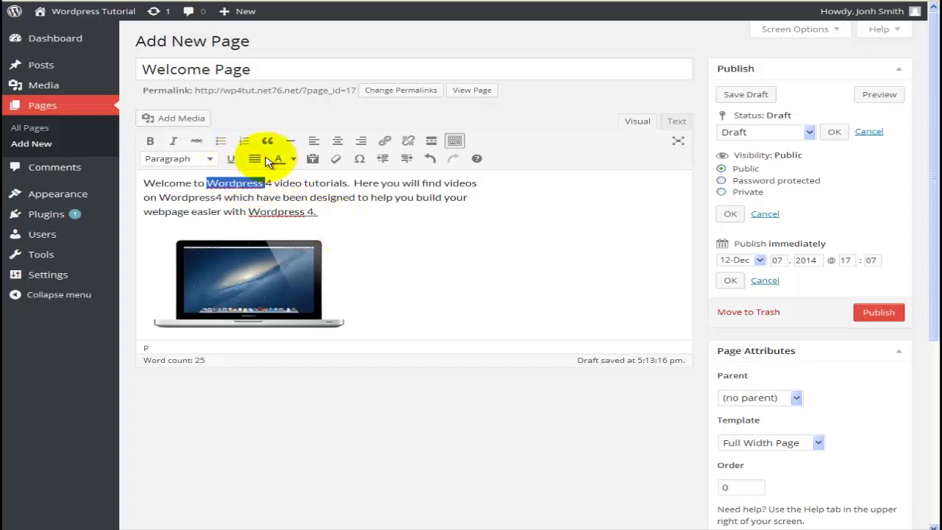
left_click(232, 158)
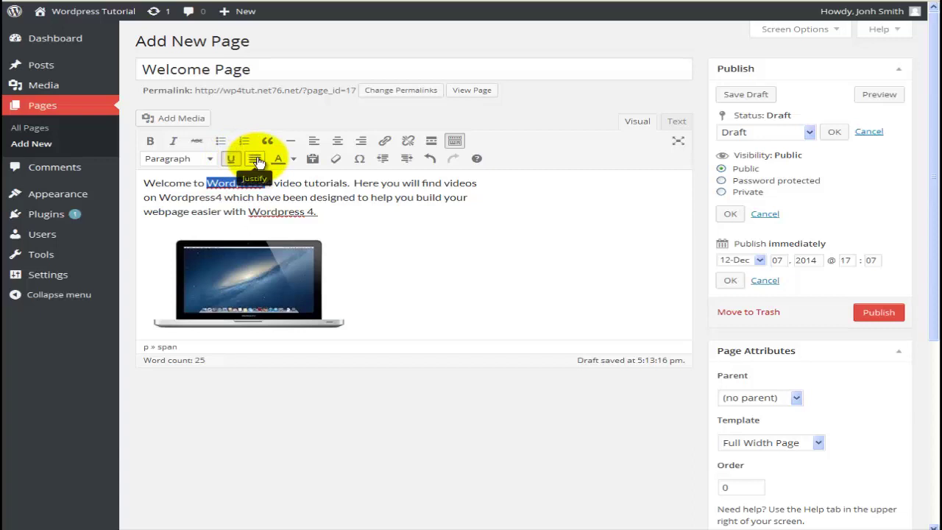
Try justified and left alignment on the whole welcome paragraph and settle on right alignment
left_click(324, 213)
triple_click(325, 214)
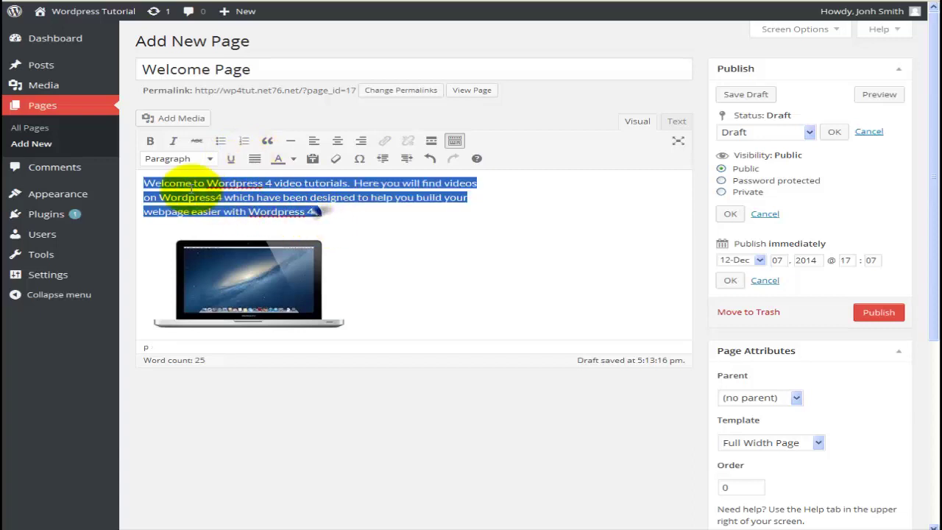
left_click(255, 160)
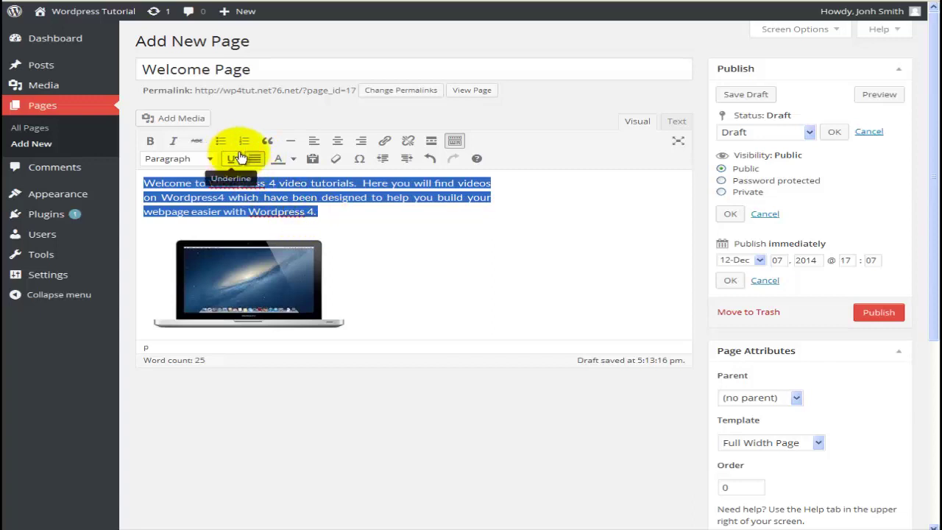
left_click(361, 142)
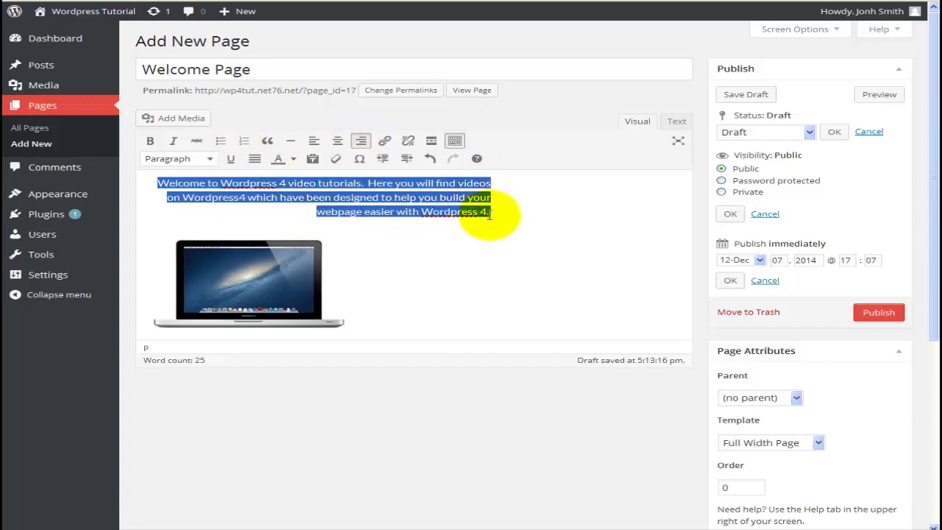
left_click(314, 141)
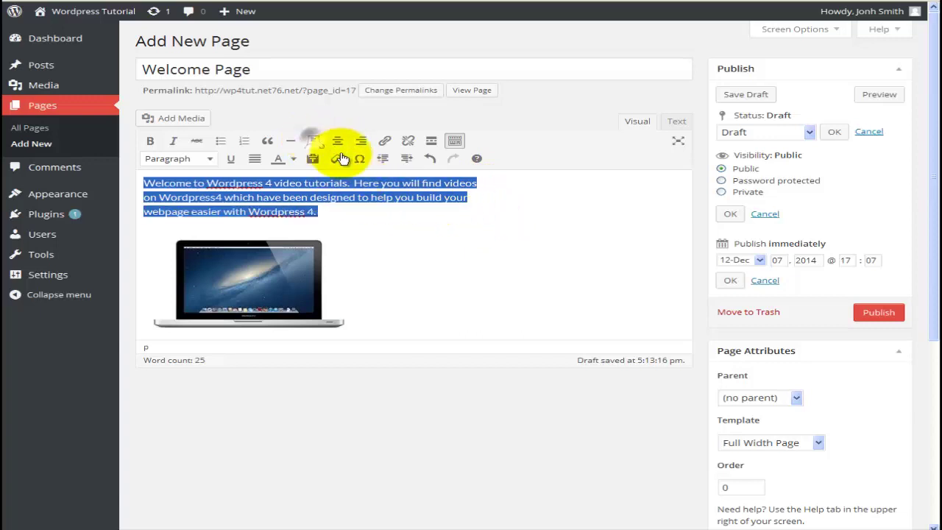
left_click(362, 142)
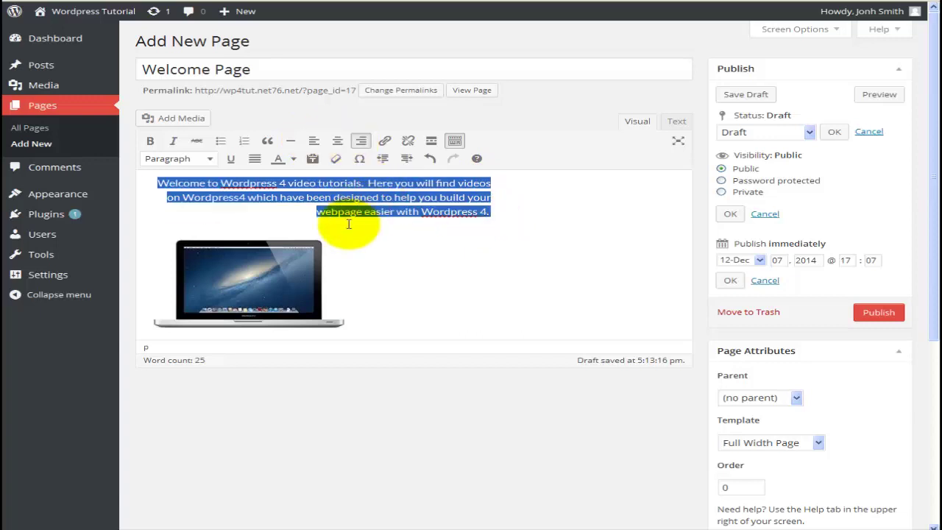
left_click(352, 210)
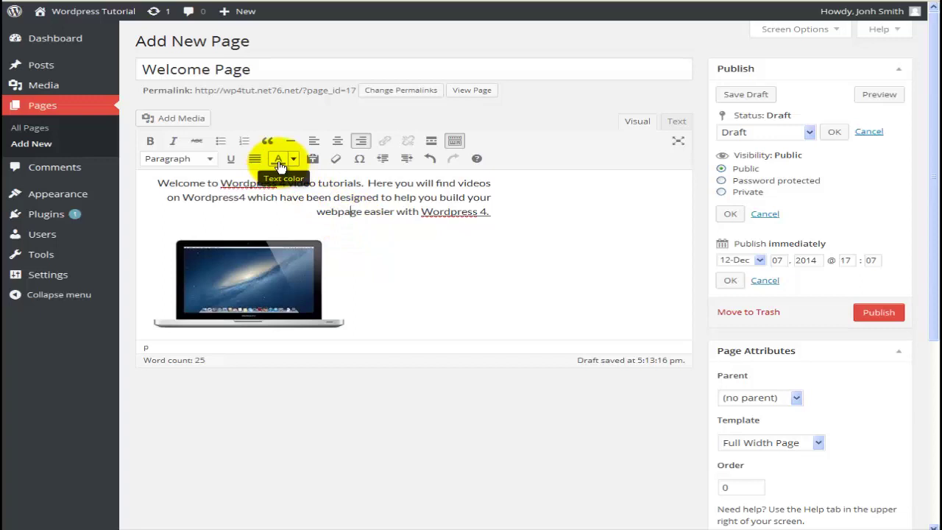
Colour the underlined word "Wordpress" red in both the first and the last line of the paragraph
double_click(243, 183)
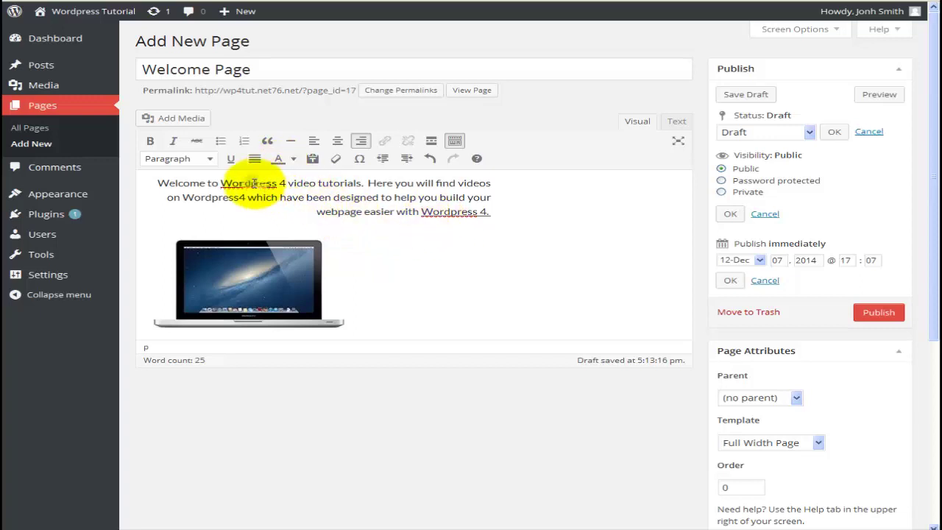
left_click(293, 159)
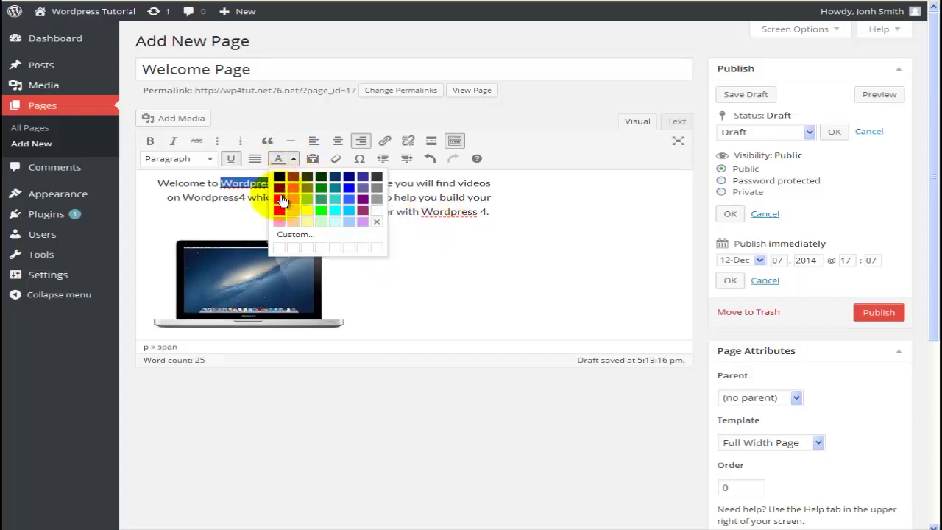
left_click(279, 200)
triple_click(395, 197)
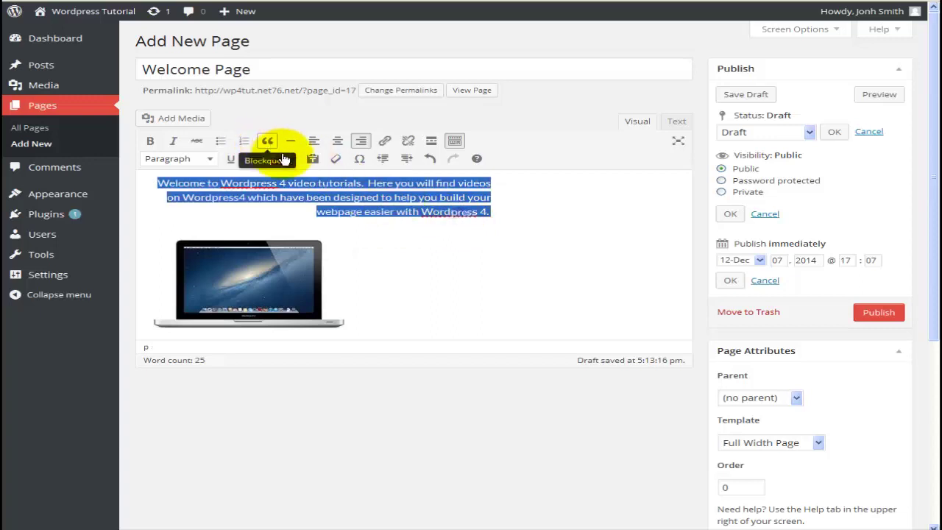
double_click(445, 211)
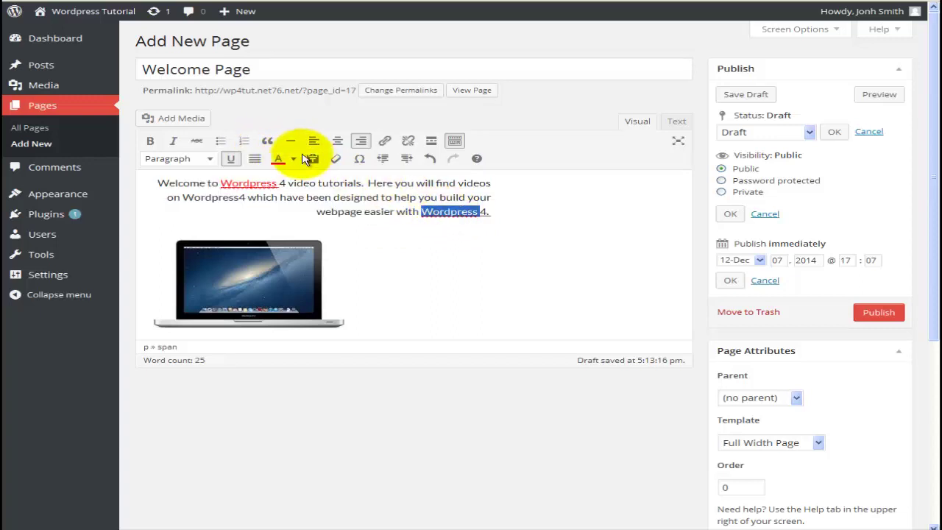
left_click(398, 254)
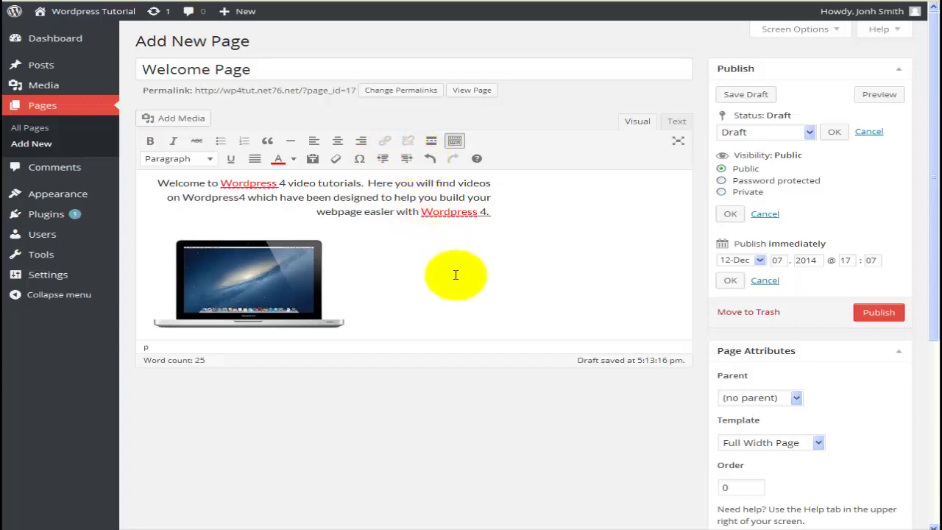
Right-align the laptop image below the welcome paragraph
left_click(343, 271)
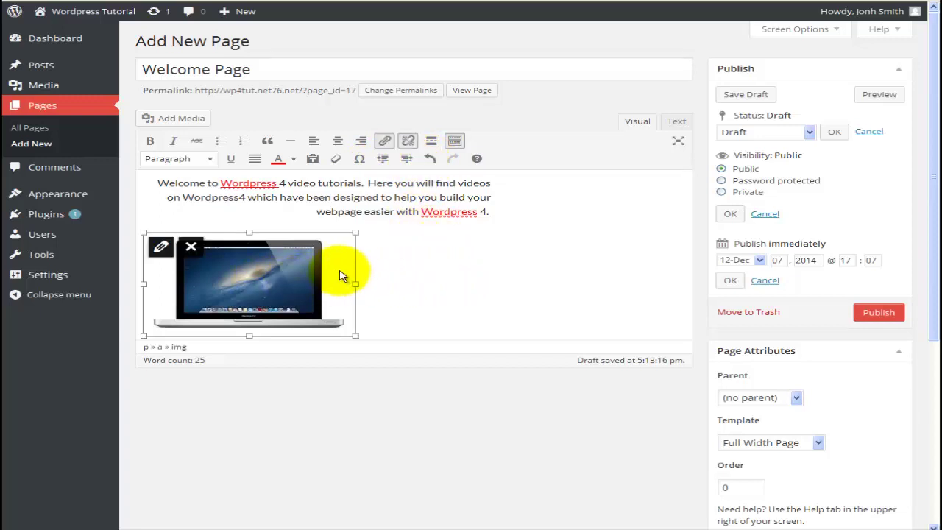
left_click_drag(337, 270, 337, 277)
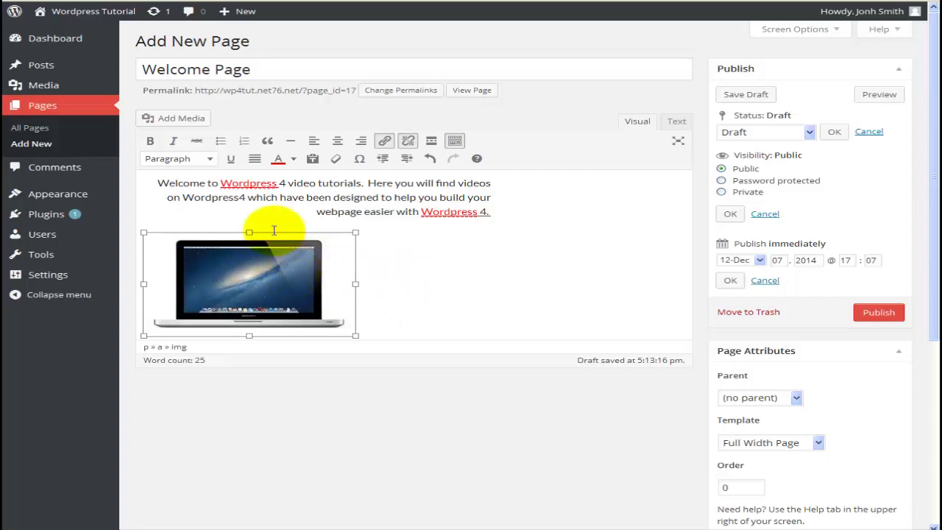
left_click(362, 142)
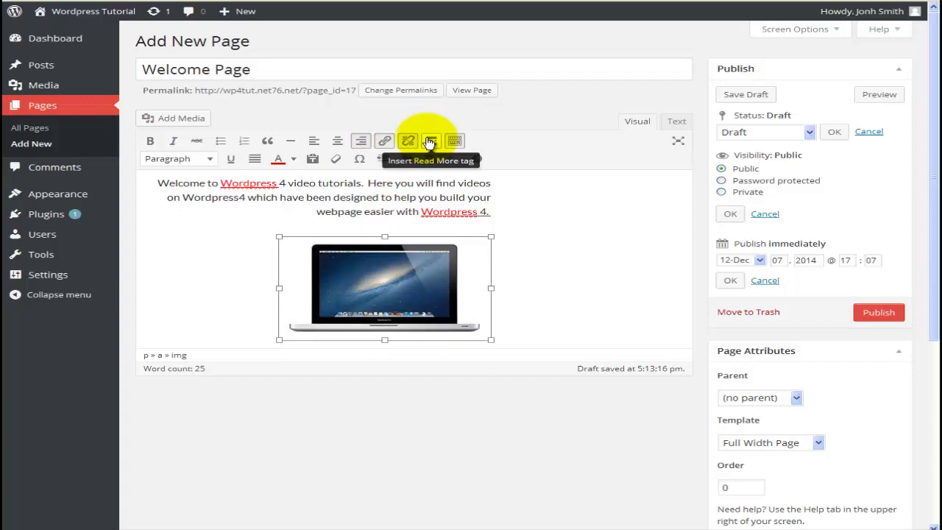
Insert a Read More tag on a new line between the welcome paragraph and the laptop image
left_click(498, 217)
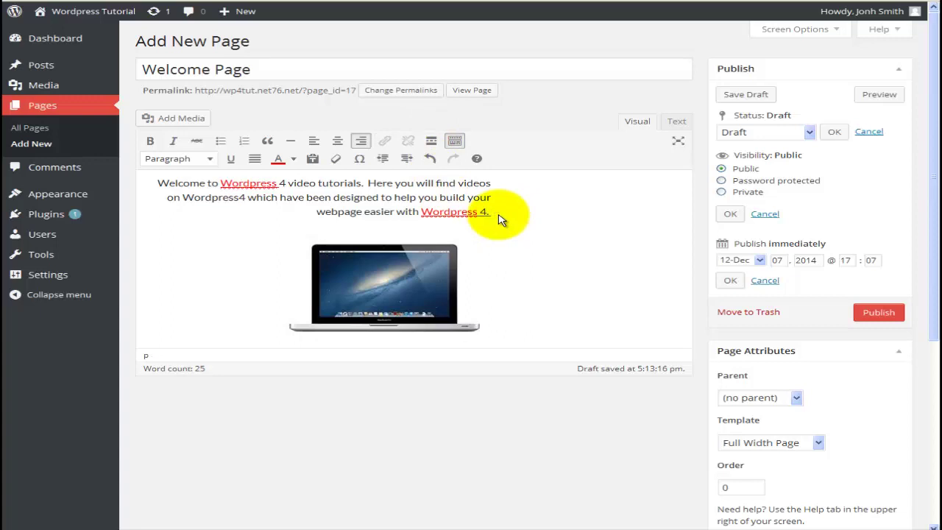
key("Return")
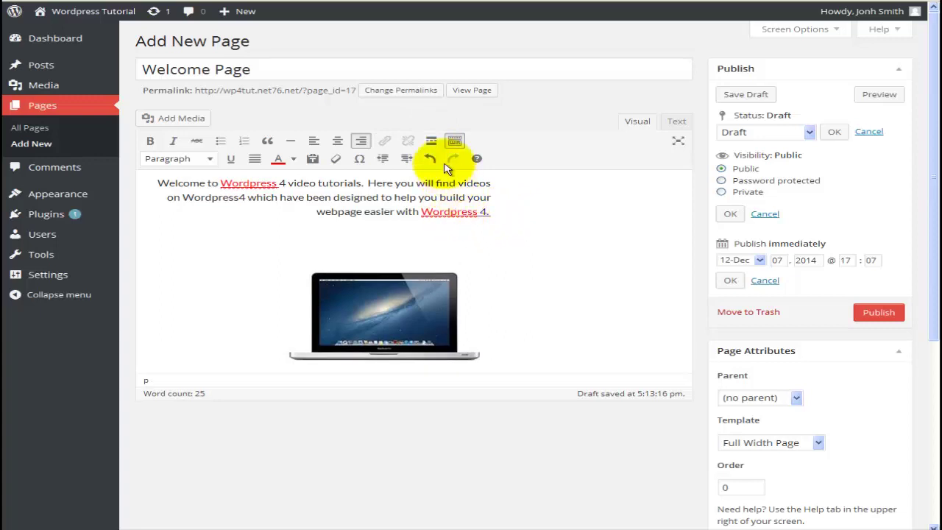
left_click(432, 142)
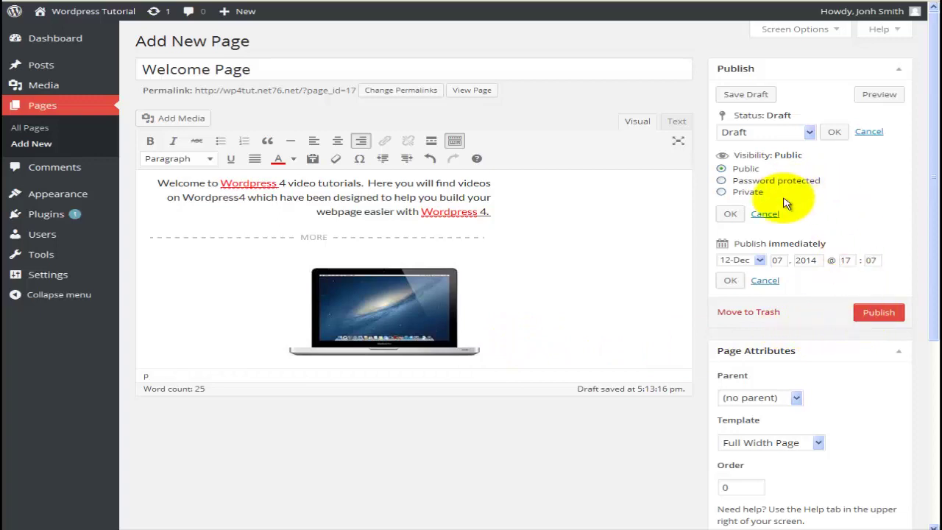
Save the Welcome Page as a draft and publish it
left_click(758, 96)
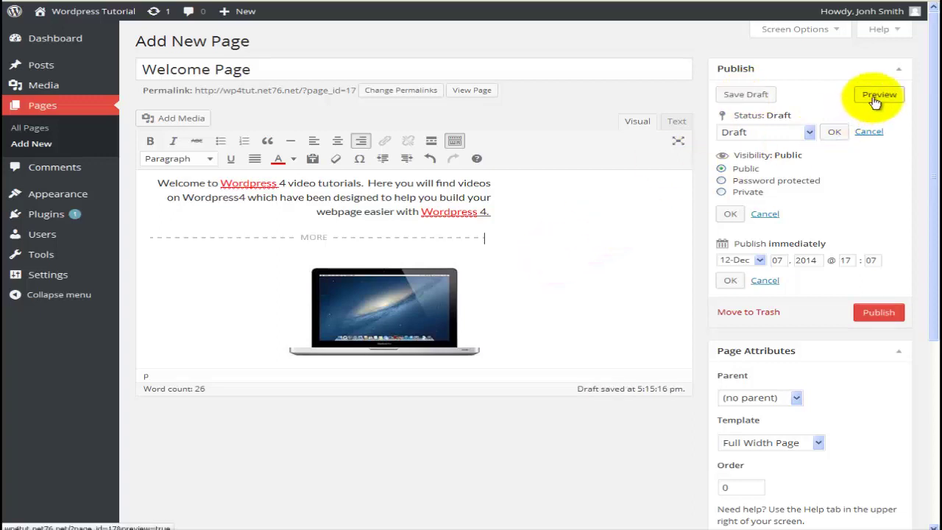
left_click(877, 312)
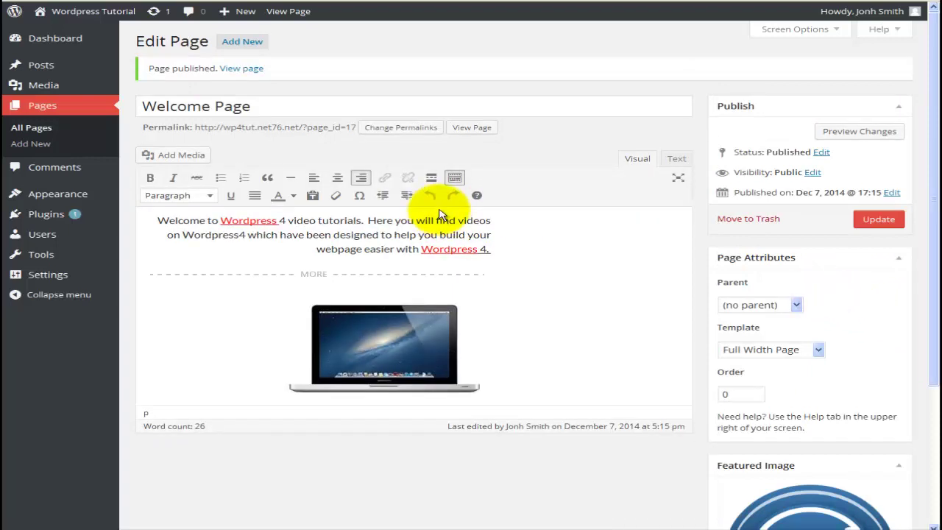
Set the site's front page to the static page "Welcome Page" in the reading settings and save the changes
mouse_move(69, 274)
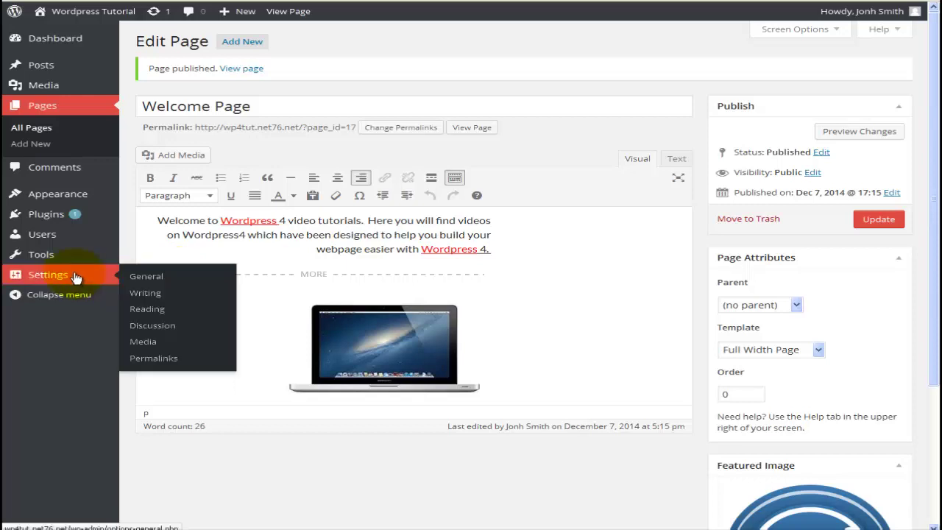
left_click(178, 314)
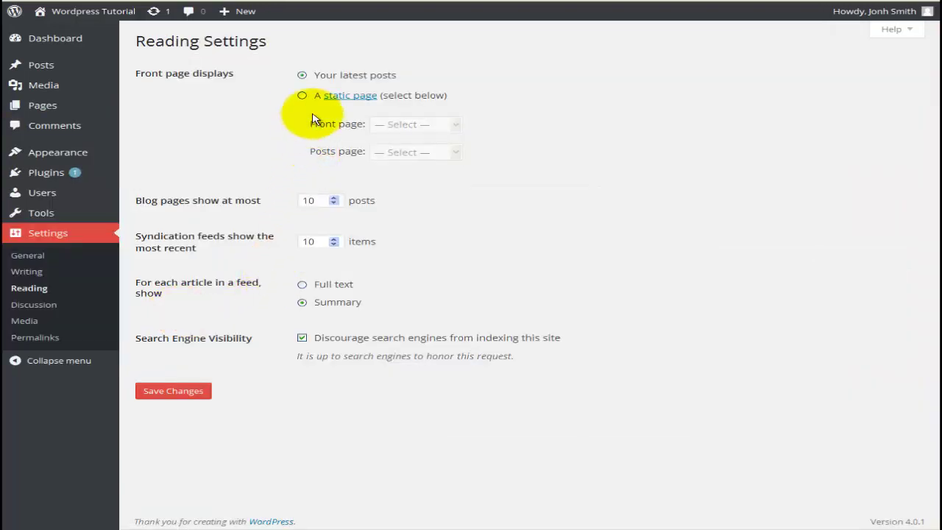
left_click(302, 96)
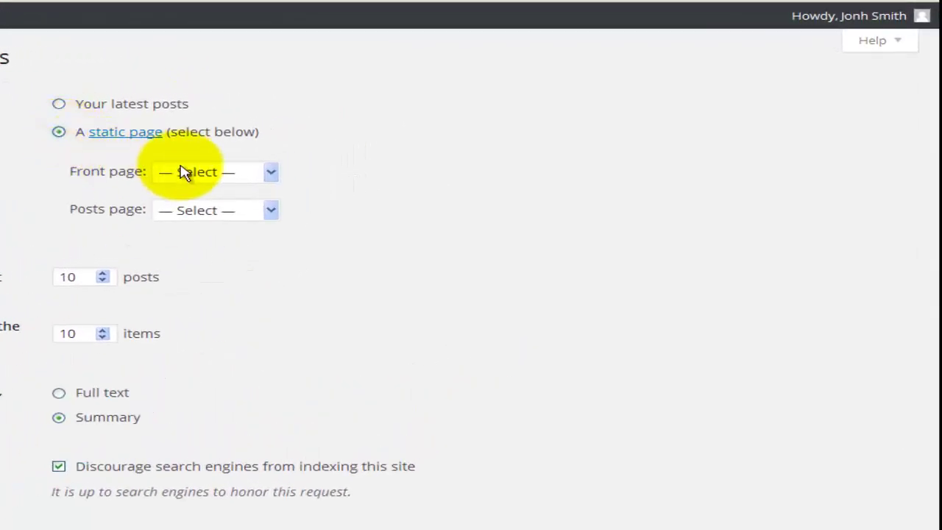
left_click(221, 175)
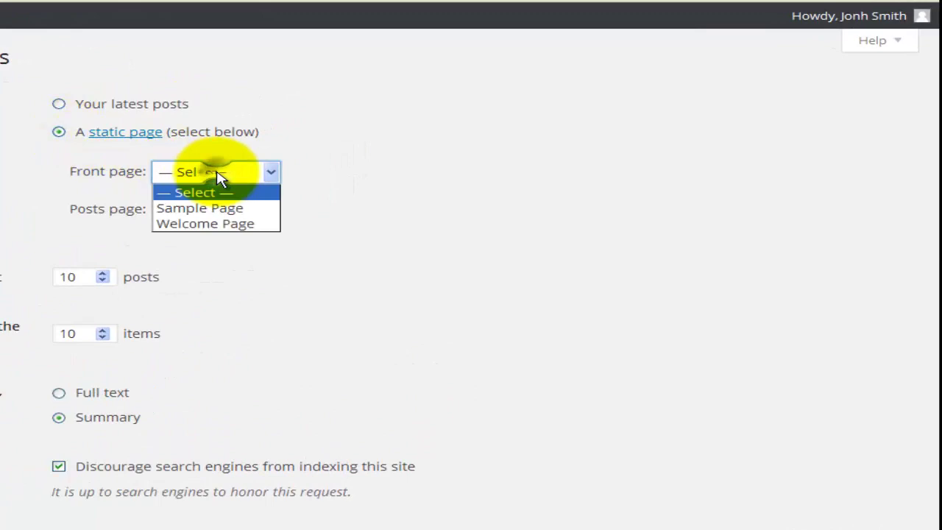
left_click(240, 225)
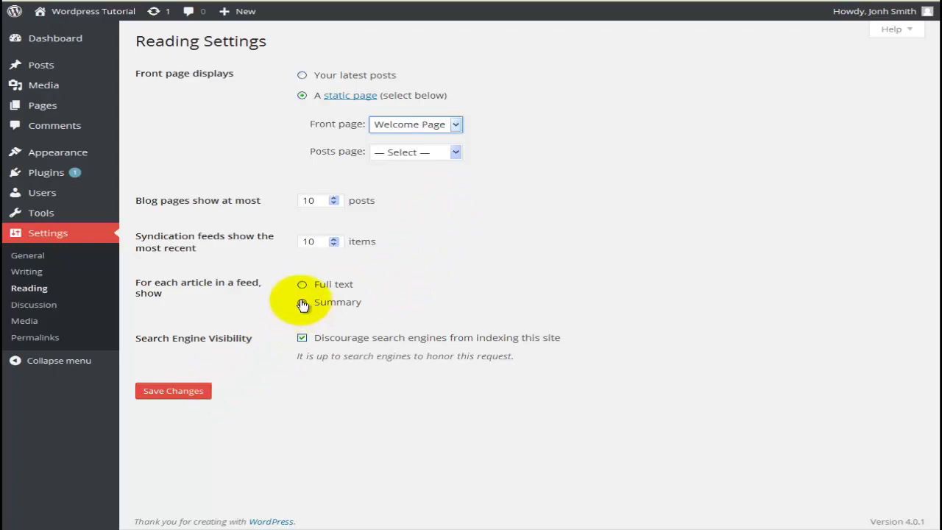
left_click(190, 391)
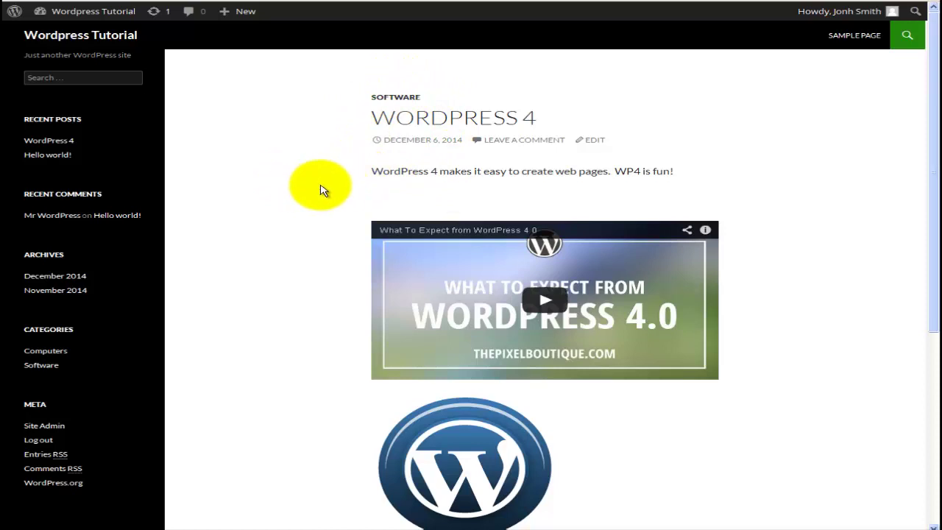
Examine the live front page, checking the red words in the welcome paragraph, the comment area and the full-size laptop image
left_click(540, 152)
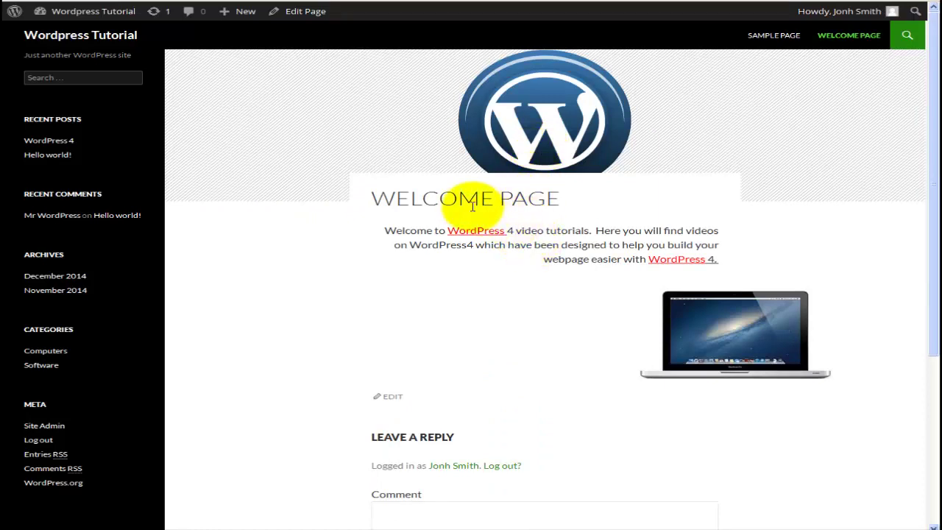
scroll(473, 207, "down", 1)
scroll(473, 212, "down", 3)
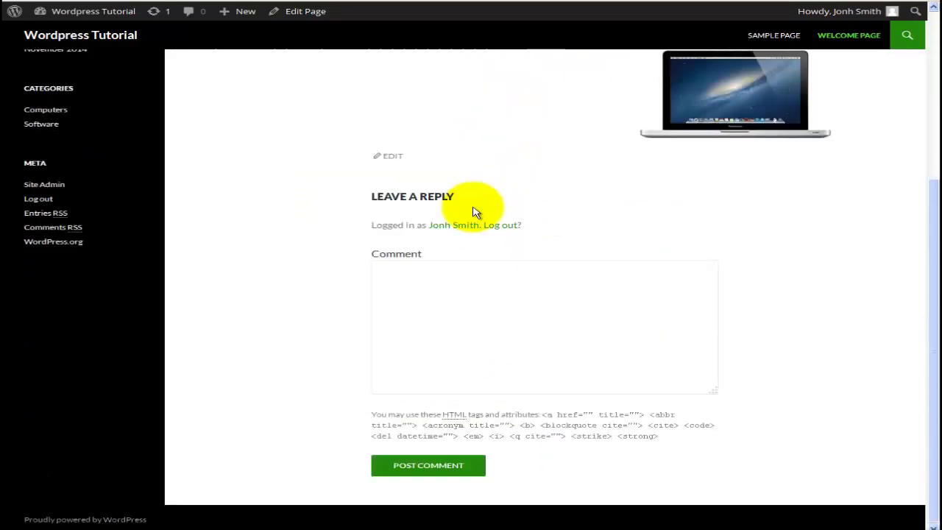
scroll(473, 213, "up", 4)
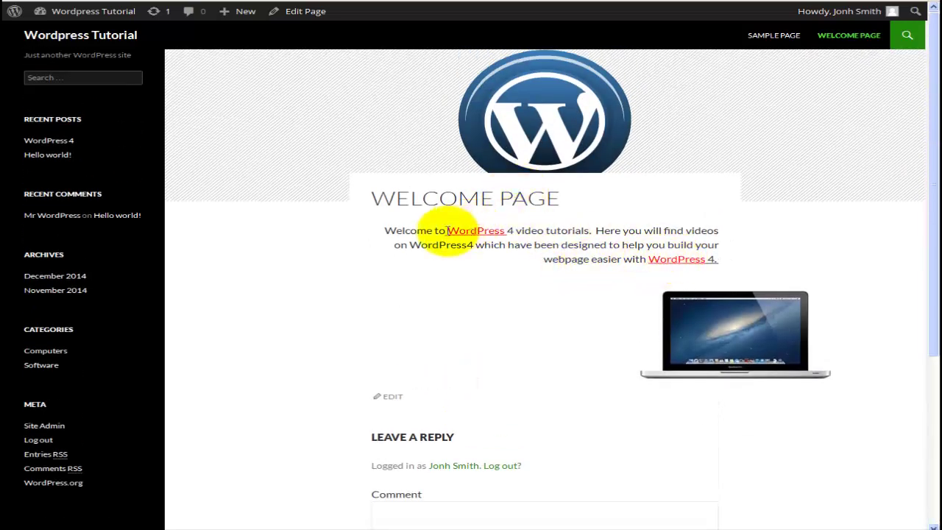
double_click(485, 230)
double_click(666, 259)
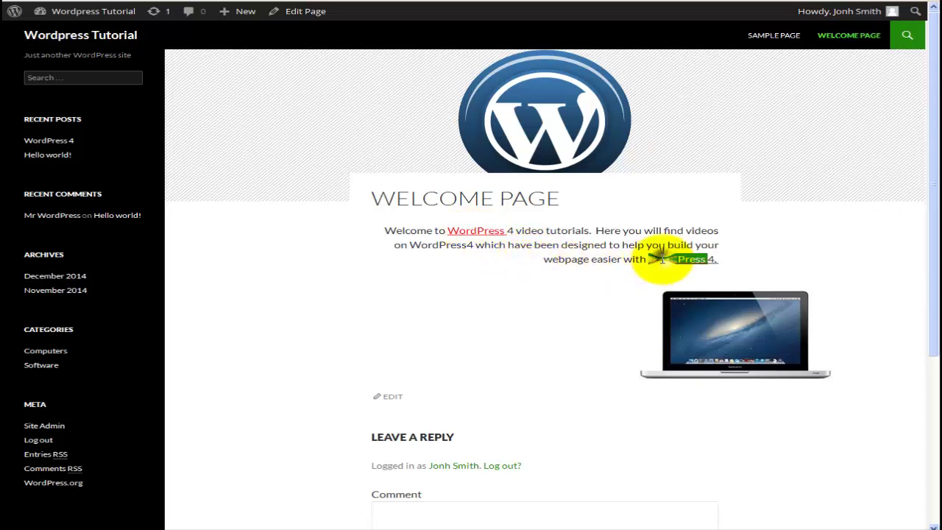
scroll(720, 309, "down", 1)
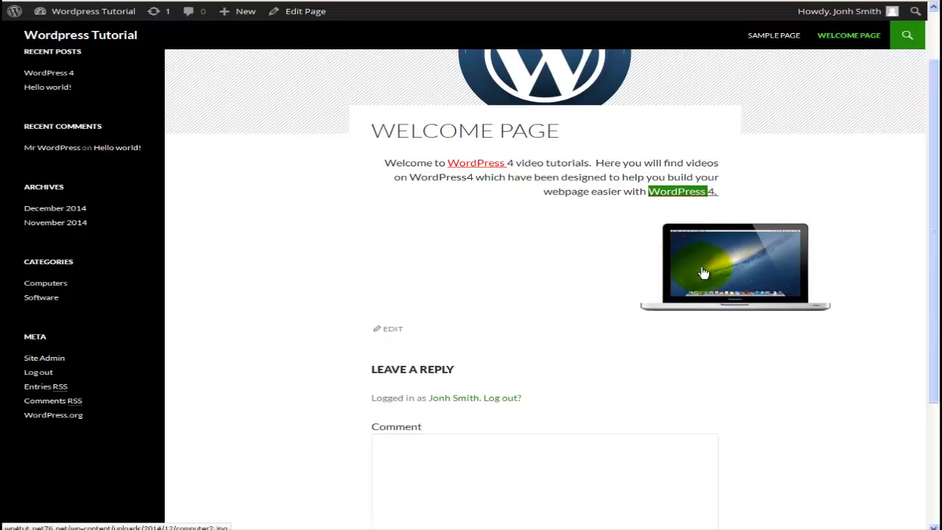
left_click(704, 272)
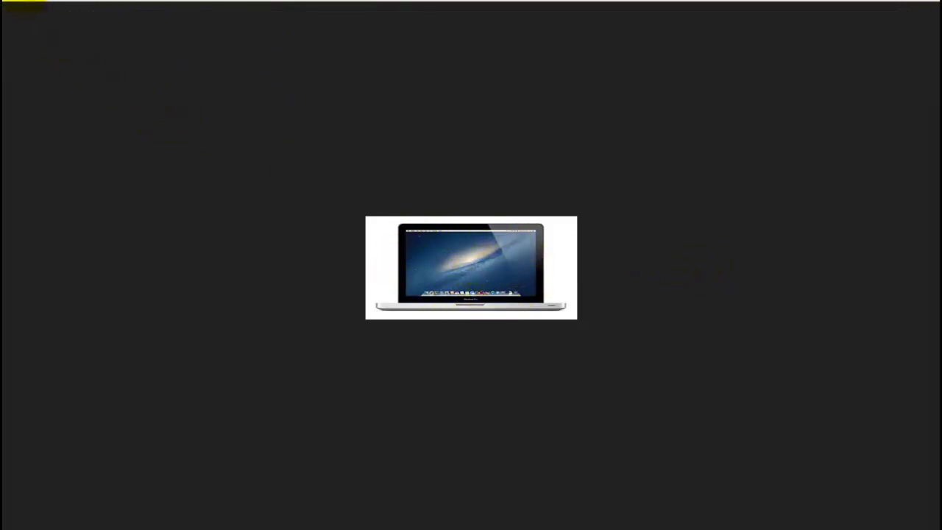
left_click(24, 0)
Post the comment "This is just a comment on the welcome page!" on the live Welcome Page
scroll(360, 234, "down", 3)
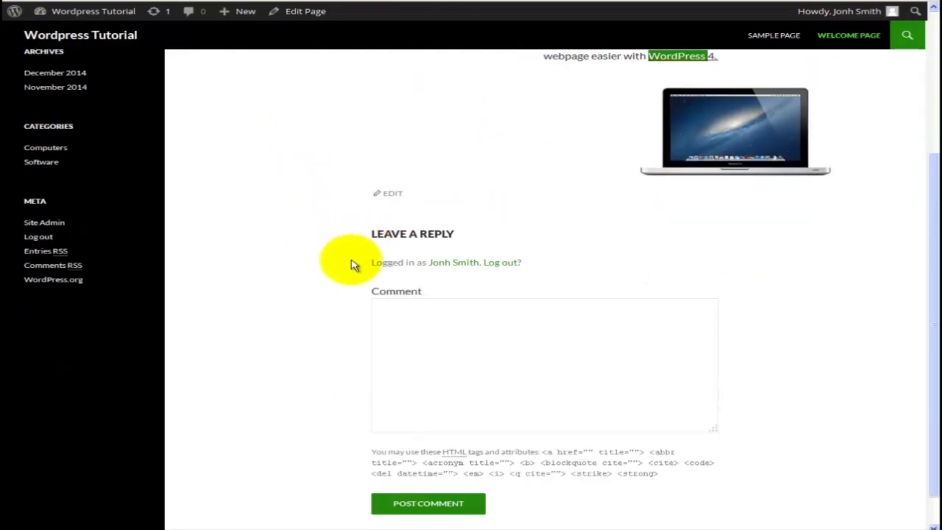
left_click(402, 308)
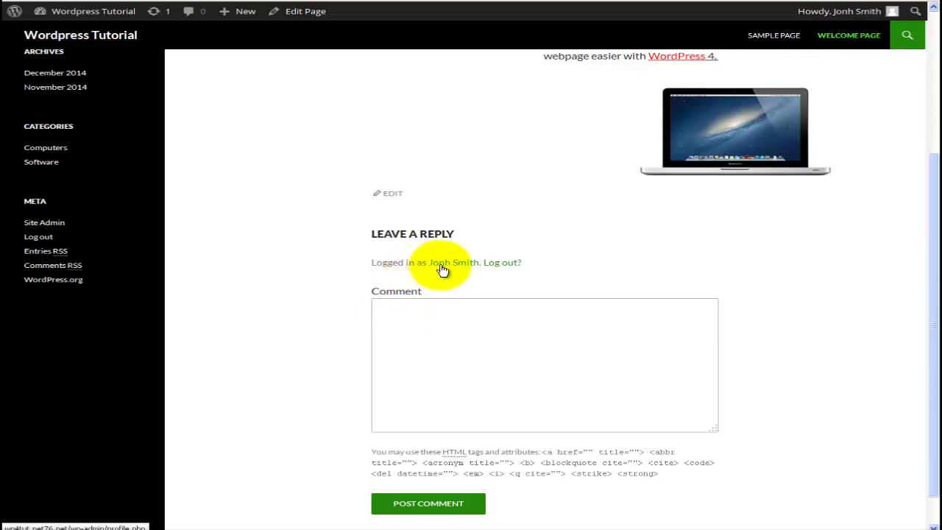
type("This is just a comment on the welcome page")
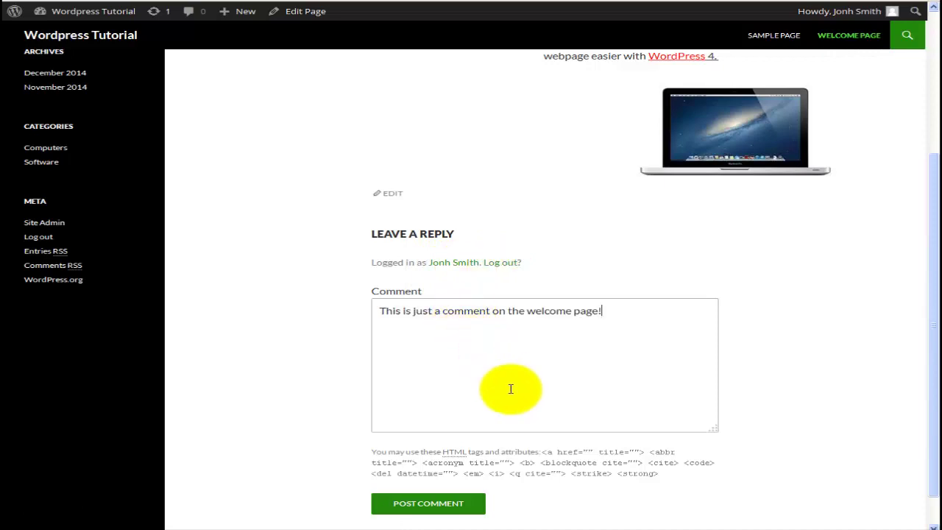
left_click(472, 503)
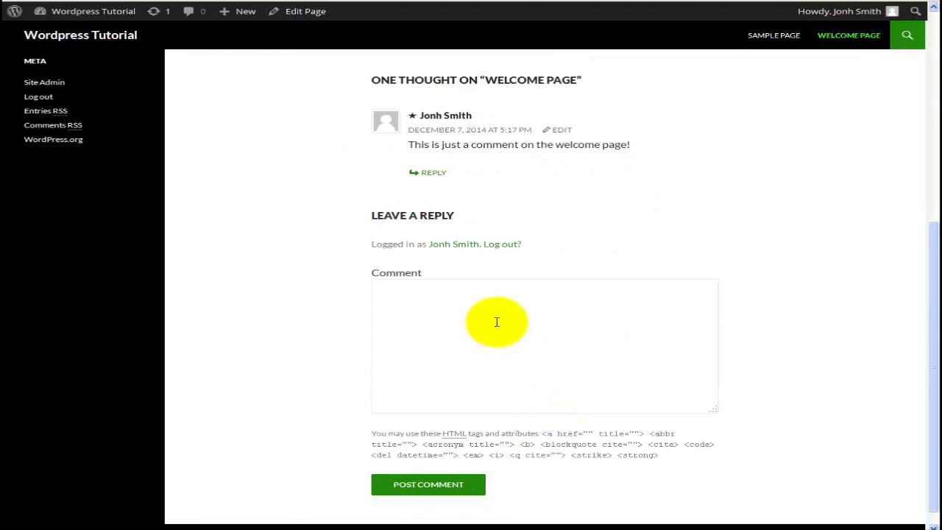
Open the Welcome Page for editing from the live site and center the laptop image
scroll(497, 319, "up", 3)
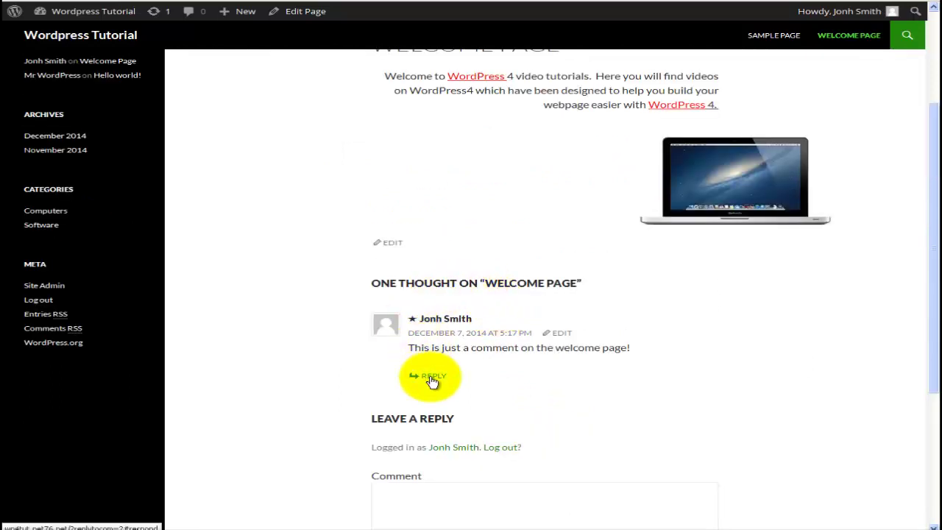
scroll(432, 382, "up", 2)
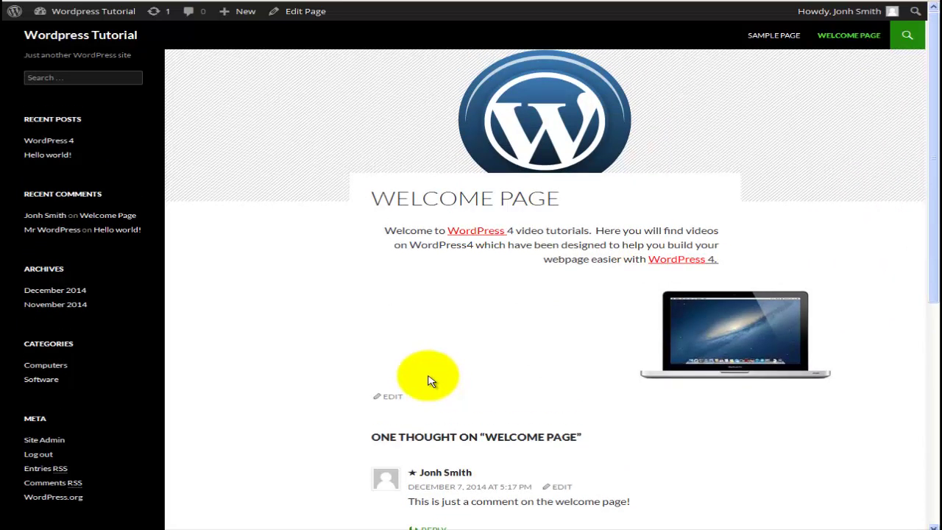
left_click(393, 397)
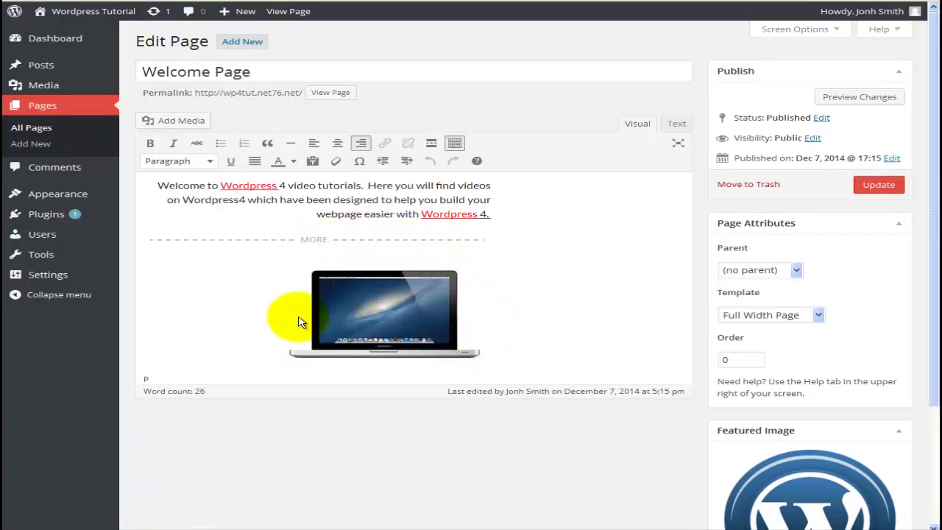
left_click(368, 299)
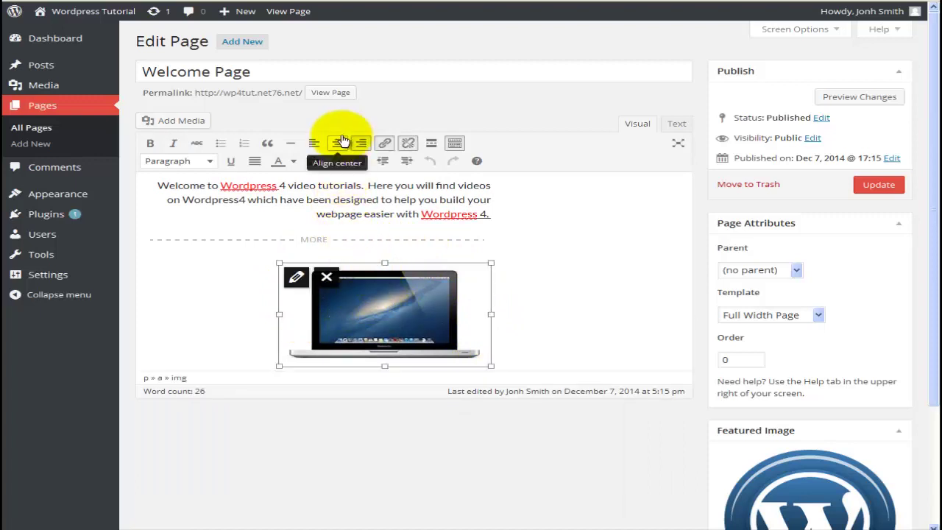
left_click(340, 142)
left_click(460, 356)
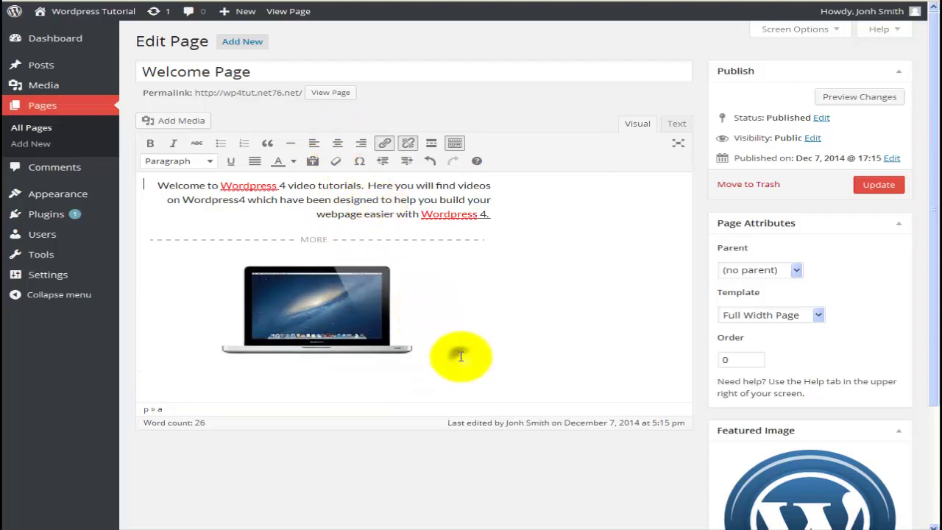
Copy the whole welcome paragraph and paste it below the laptop image
left_click(500, 218)
left_click_drag(500, 219, 159, 174)
key("ctrl+c")
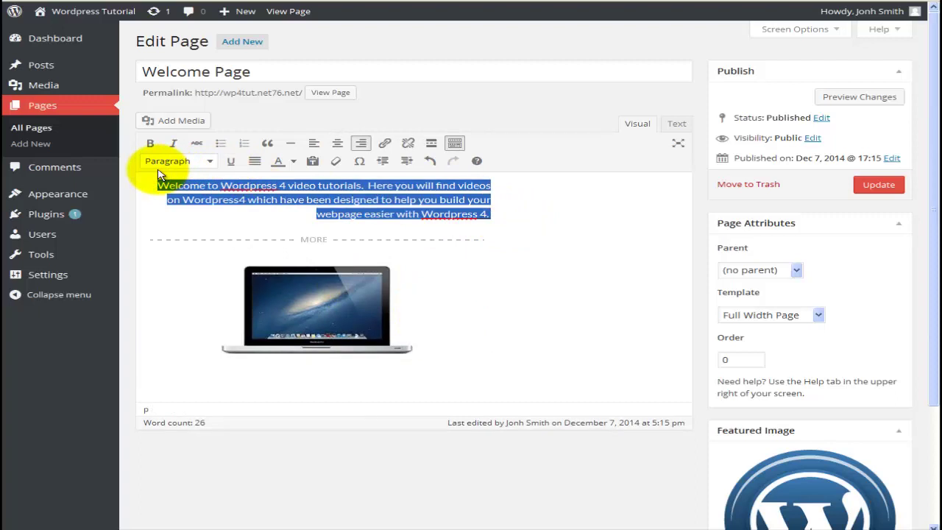
left_click(183, 378)
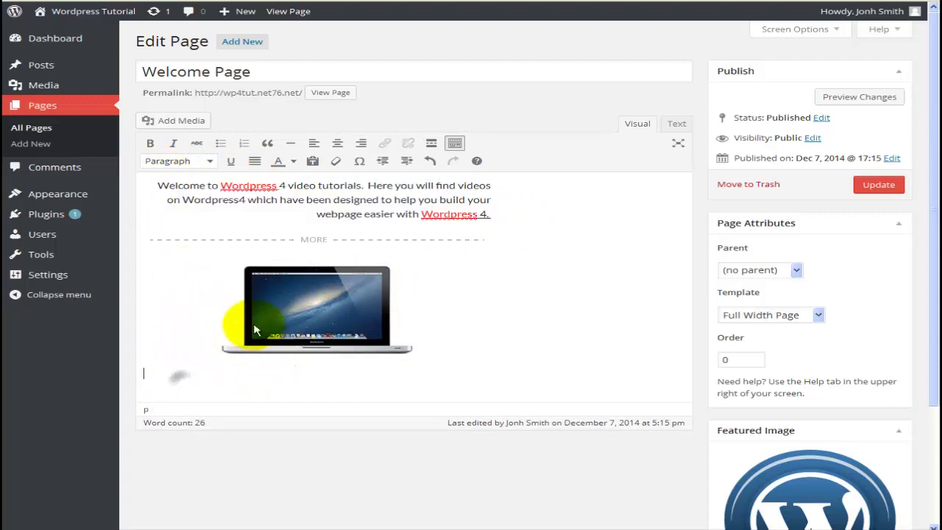
key("ctrl+v")
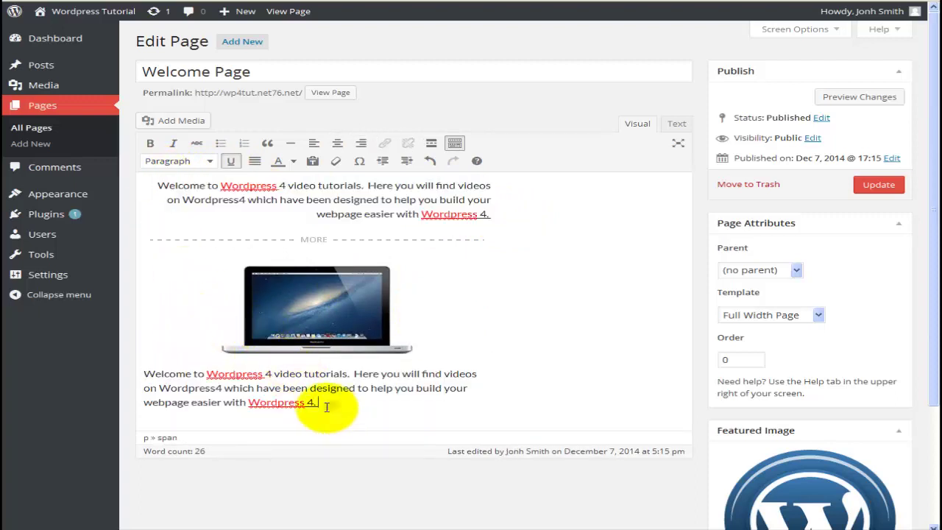
Colour the pasted paragraph below the laptop image navy blue and update the page
left_click_drag(316, 402, 131, 382)
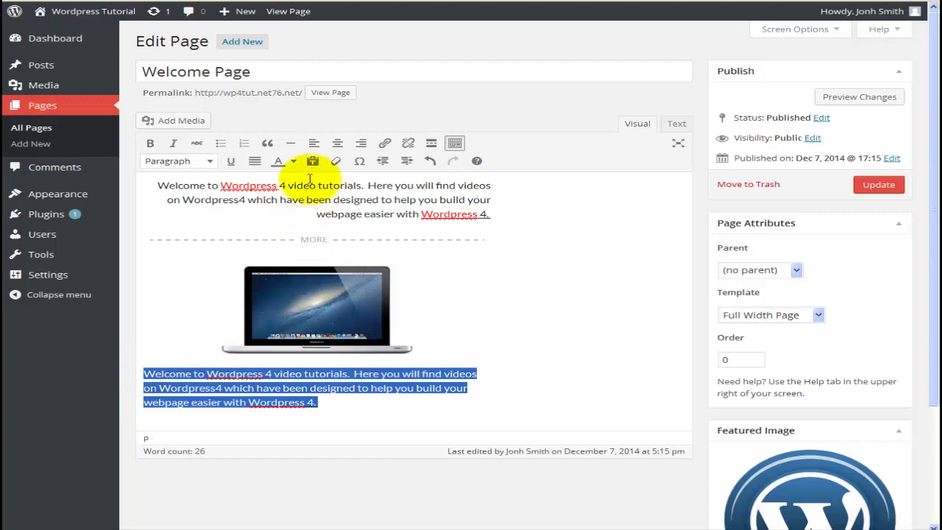
left_click(295, 162)
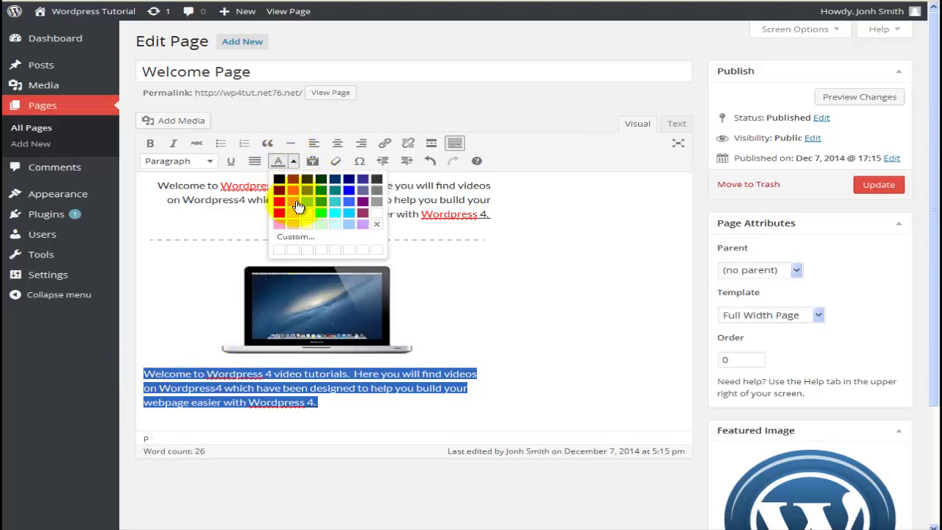
left_click(349, 179)
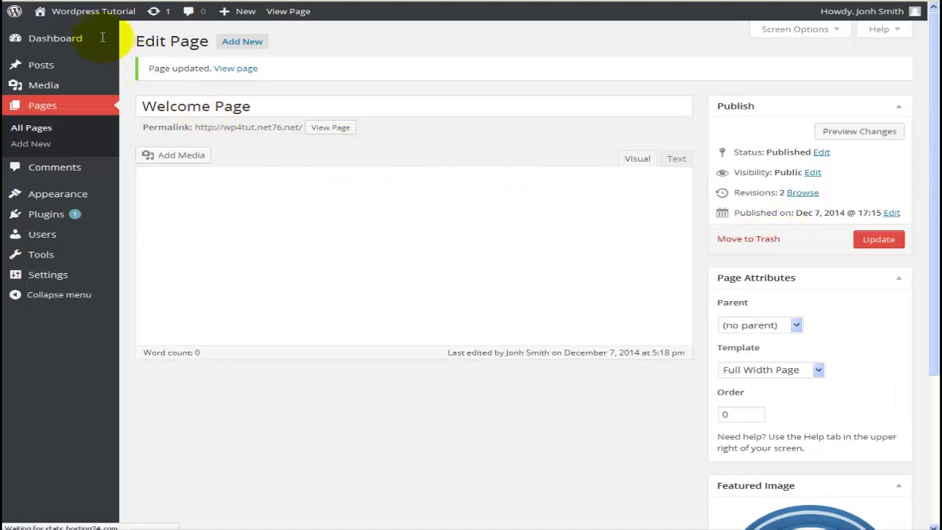
View the updated Welcome Page on the live site, checking the image alignment and the blue paragraph
mouse_move(87, 13)
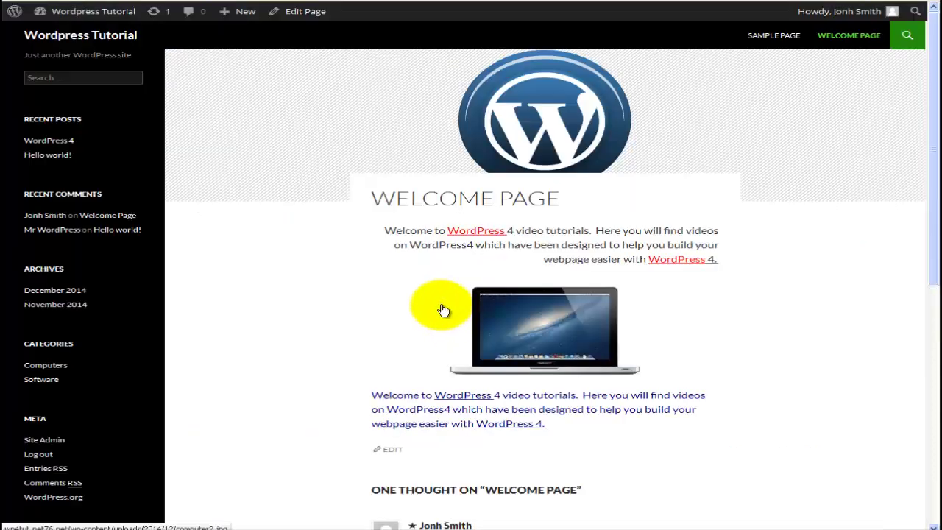
scroll(443, 310, "down", 2)
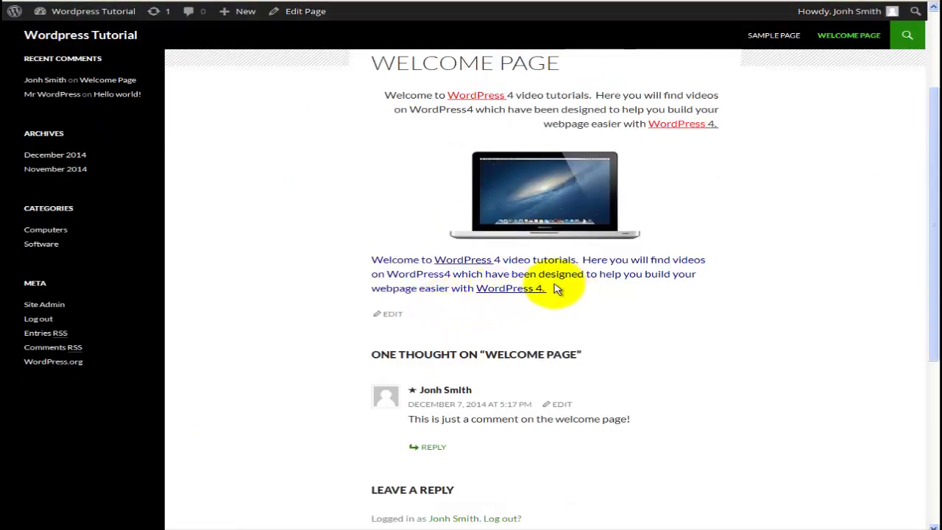
scroll(530, 292, "up", 2)
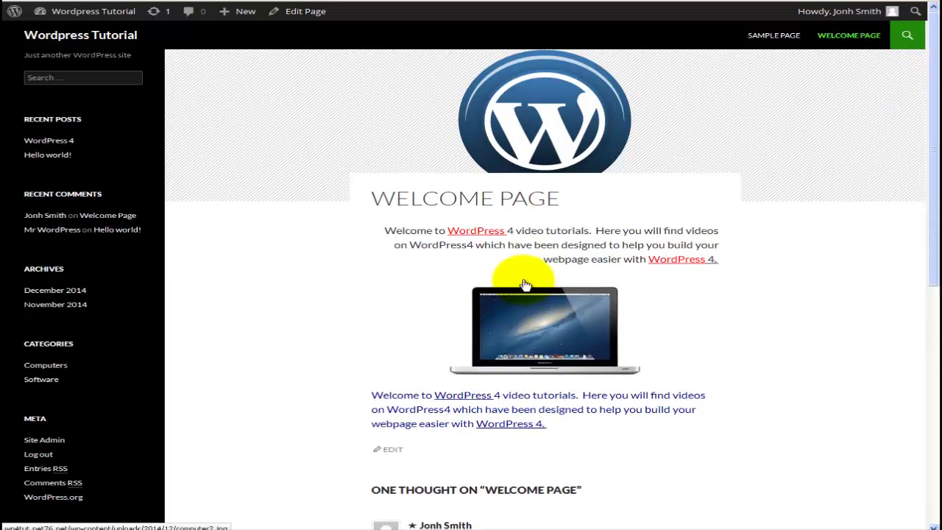
View the comments on the Welcome Page from the list of all pages and return to that list
left_click(162, 1)
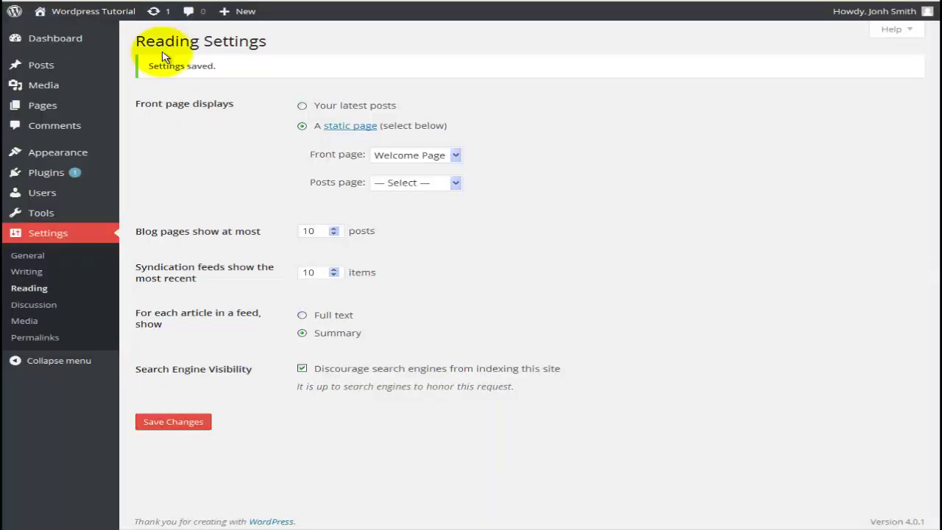
mouse_move(86, 109)
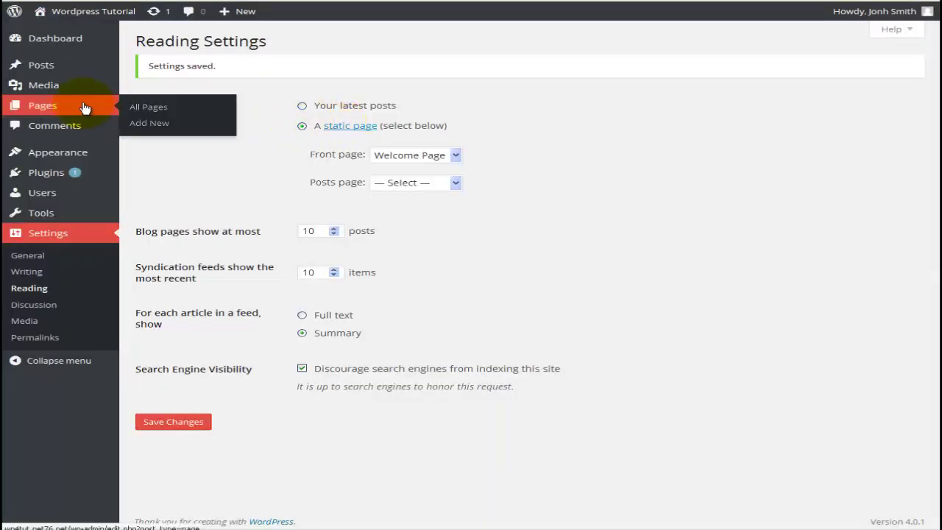
left_click(204, 108)
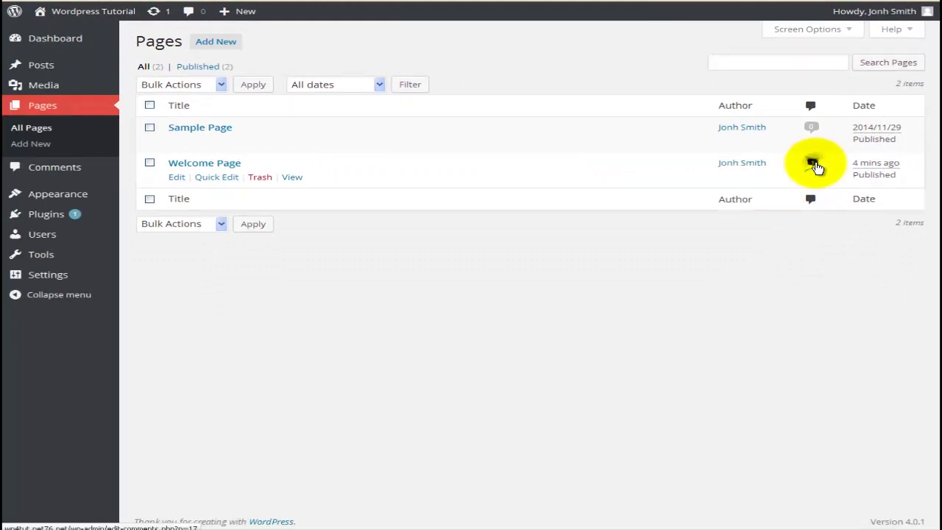
left_click(813, 163)
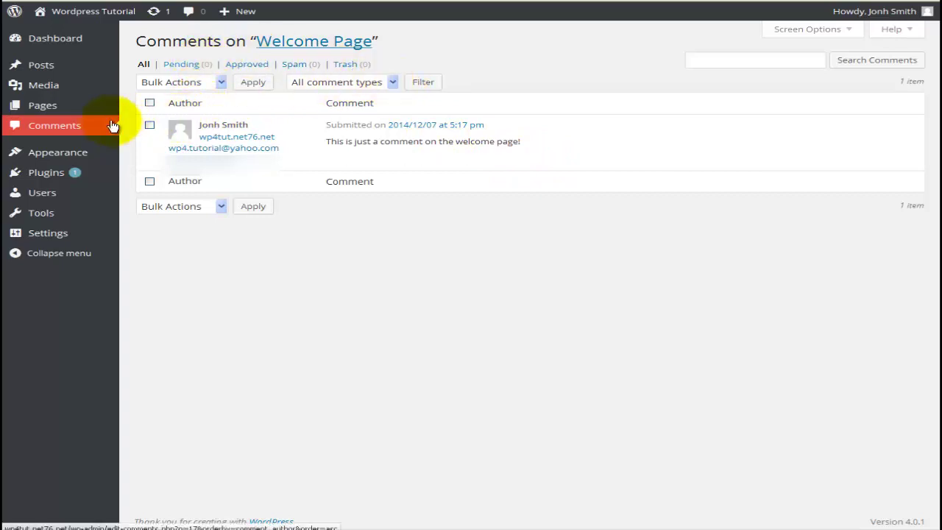
left_click(57, 109)
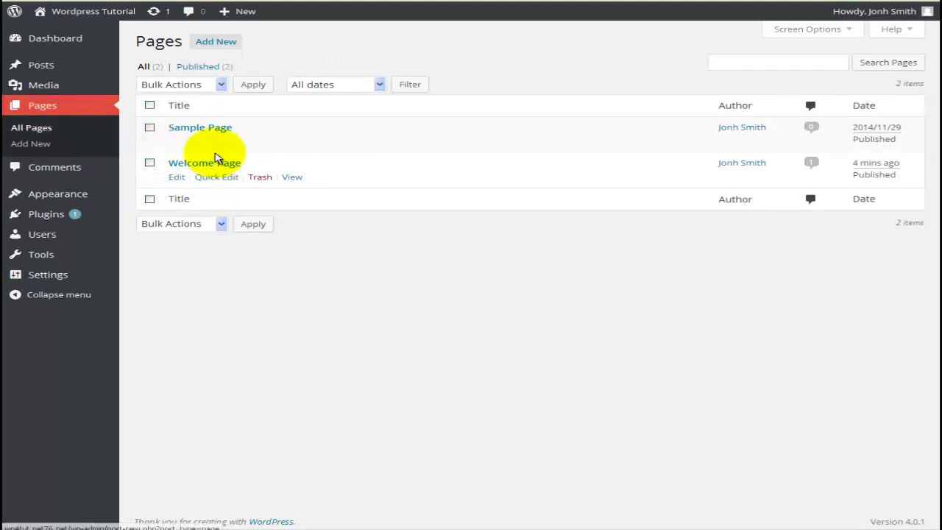